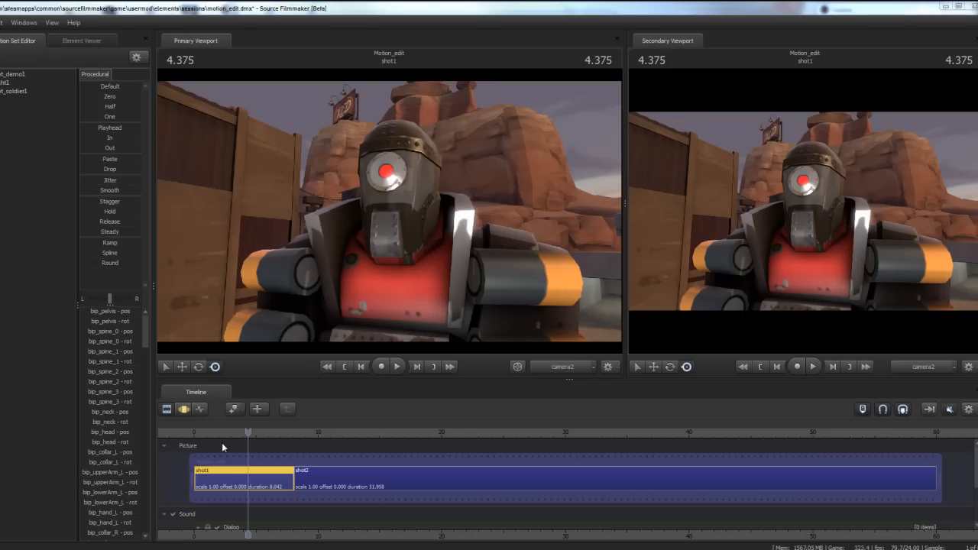
# Check the camera framing in both shots around the cut and look over the set in shot1 through the work camera
pyautogui.moveTo(247, 431); pyautogui.dragTo(304, 453)
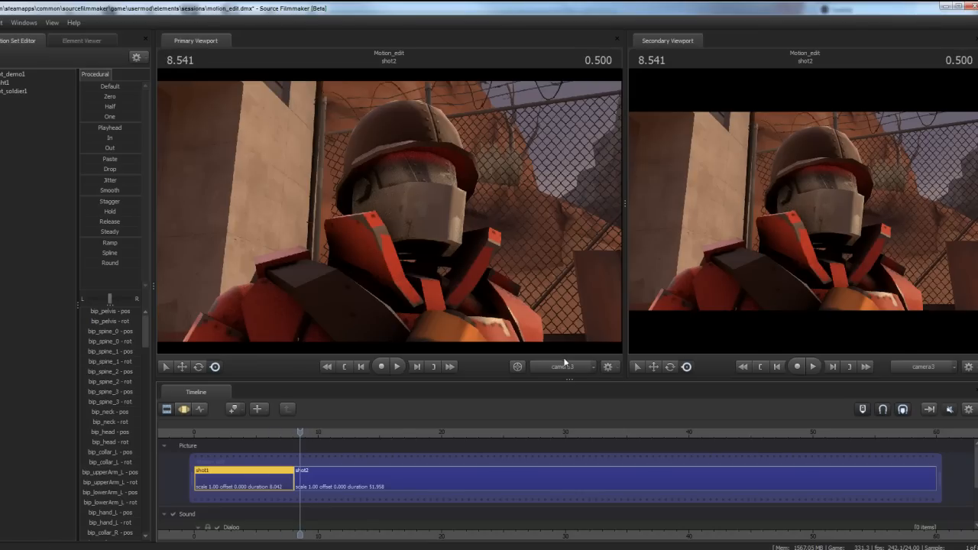
pyautogui.click(564, 363)
pyautogui.click(290, 434)
pyautogui.moveTo(348, 298); pyautogui.dragTo(377, 169)
pyautogui.press('s')
pyautogui.press('w')
pyautogui.press('a')
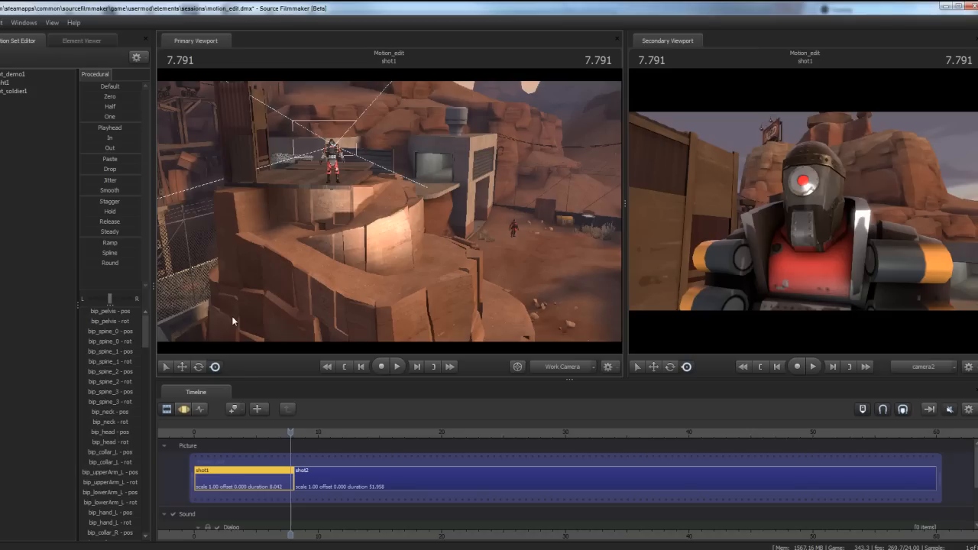
# Show shot1 in the Graph Editor, return the primary viewport to camera2 and reframe the robot slightly higher
pyautogui.click(192, 412)
pyautogui.moveTo(308, 527); pyautogui.dragTo(500, 527, button='middle')
pyautogui.click(574, 367)
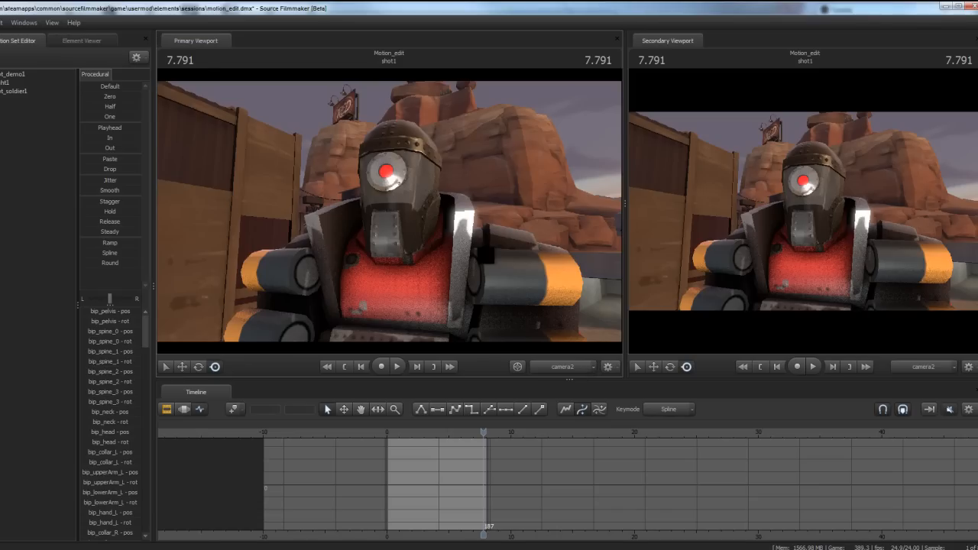
pyautogui.moveTo(390, 213); pyautogui.dragTo(391, 217)
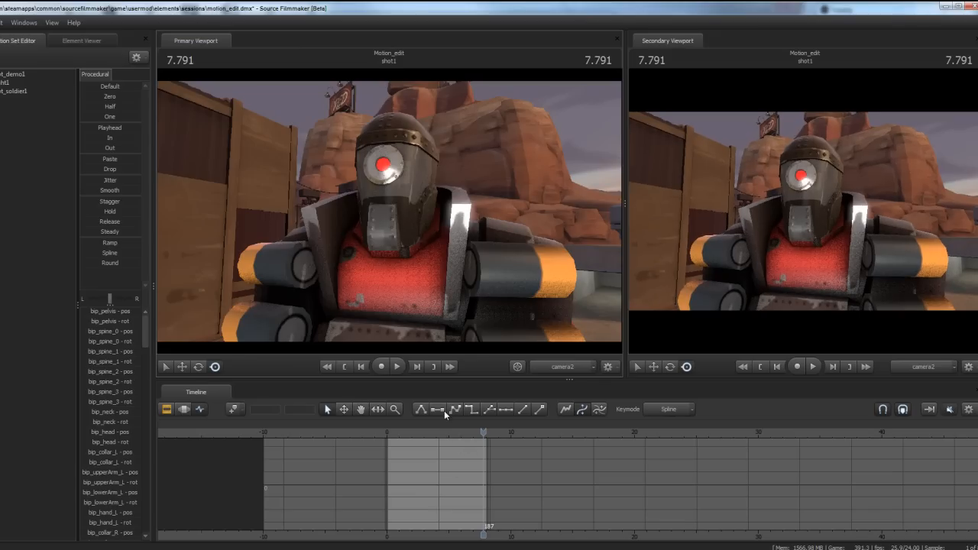
# Create an animation set for camera2 in shot1
pyautogui.click(544, 366)
pyautogui.click(590, 367)
pyautogui.click(577, 366)
pyautogui.click(576, 365)
pyautogui.click(593, 367)
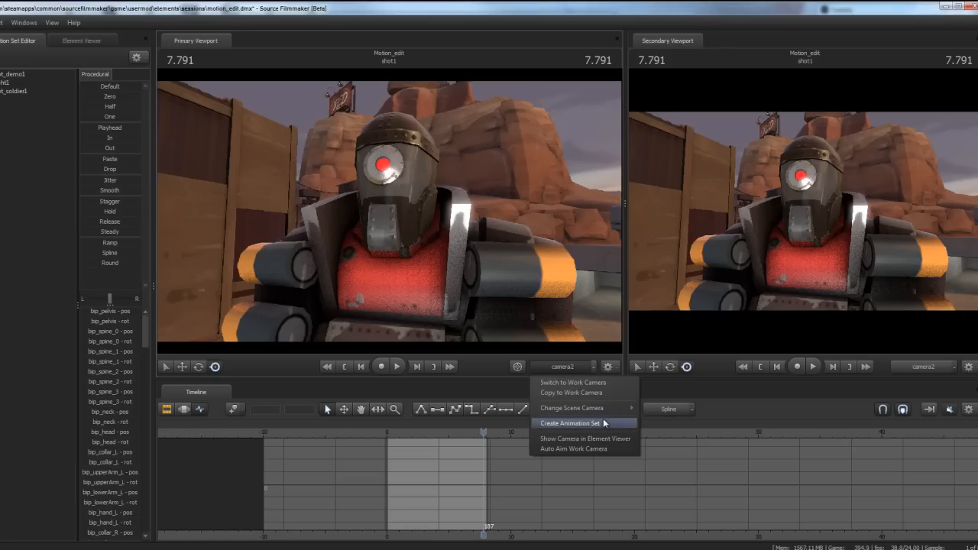
pyautogui.click(602, 422)
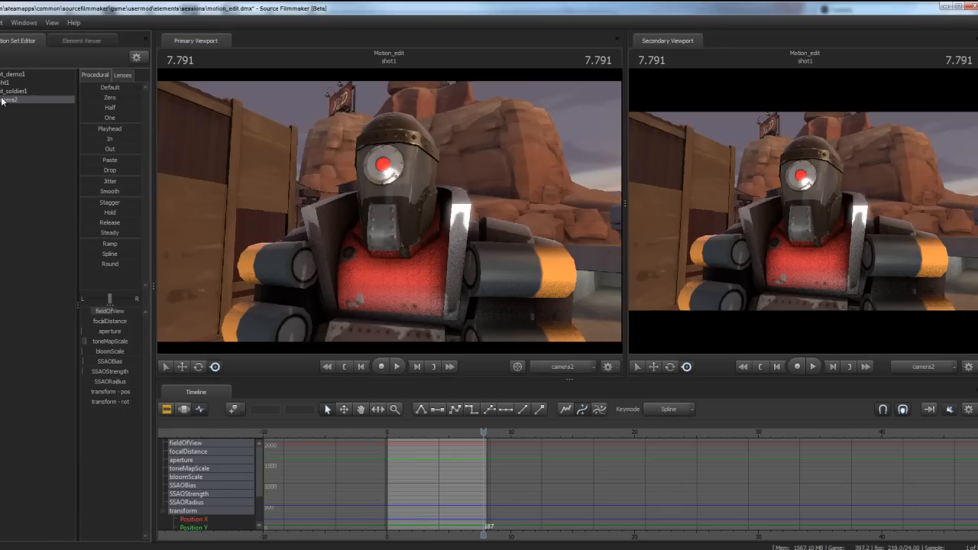
# Select shot2, place the playhead inside it and create an animation set for camera3
pyautogui.click(165, 410)
pyautogui.click(507, 475)
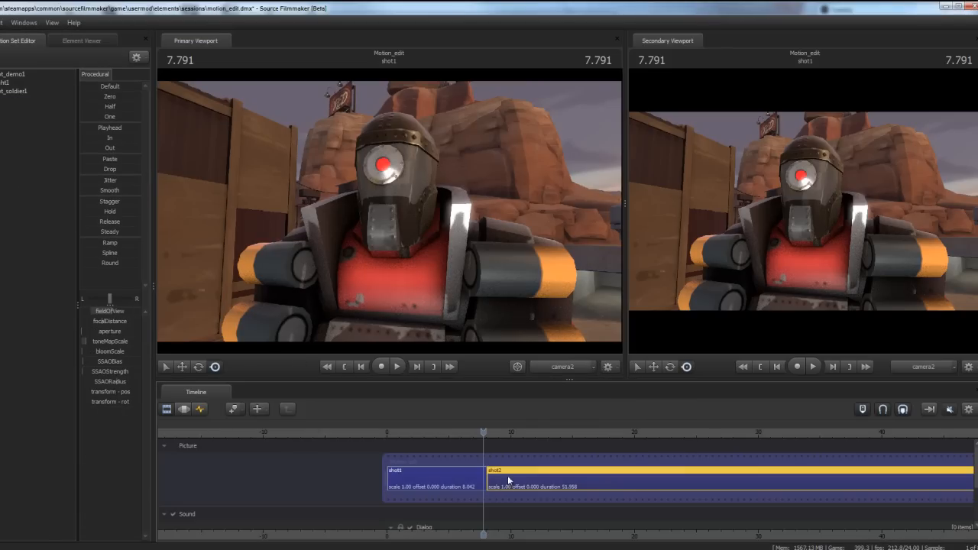
pyautogui.click(593, 366)
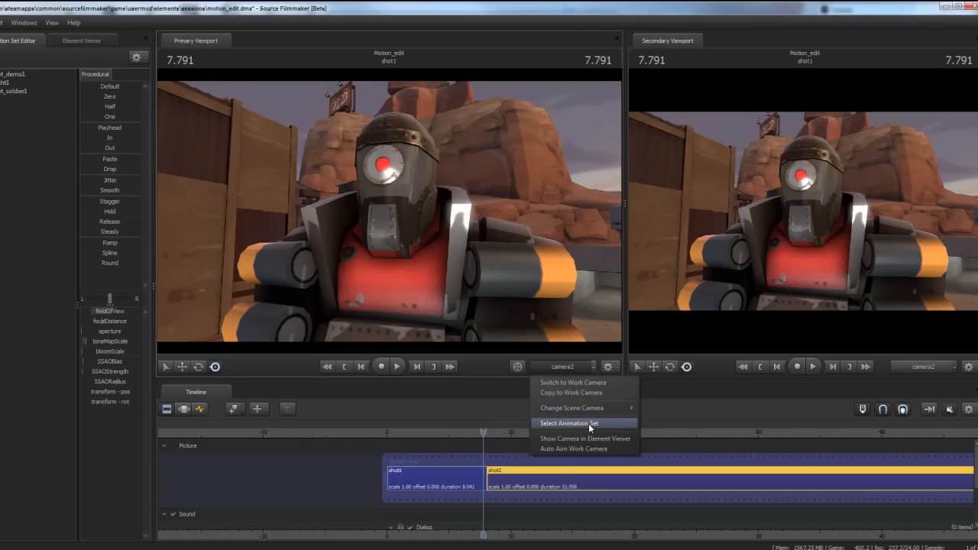
pyautogui.moveTo(583, 408)
pyautogui.click(474, 434)
pyautogui.moveTo(474, 434); pyautogui.dragTo(504, 432)
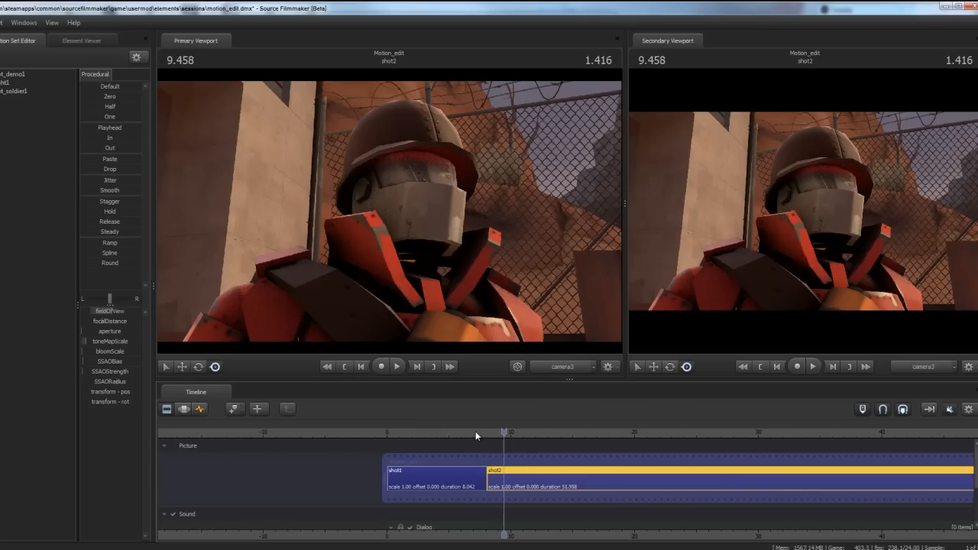
pyautogui.click(592, 367)
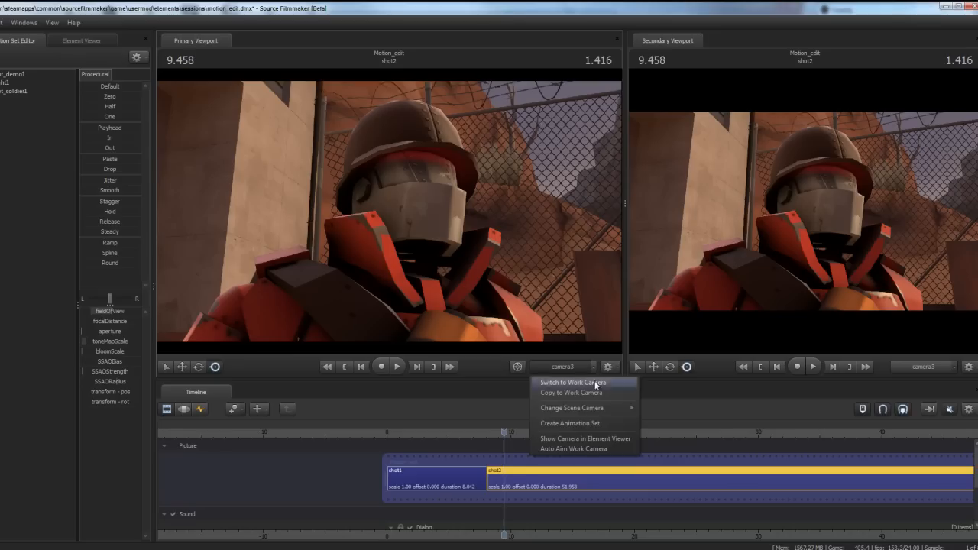
pyautogui.click(593, 420)
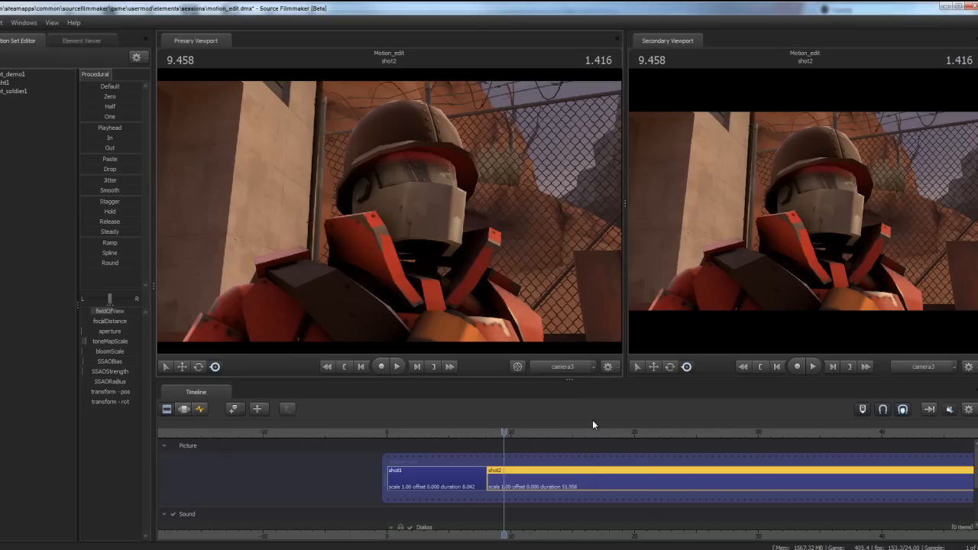
# Keyframe camera2 in shot1 to pan right off the robot between 6.083 and 7.583 seconds, and preview the move
pyautogui.click(460, 430)
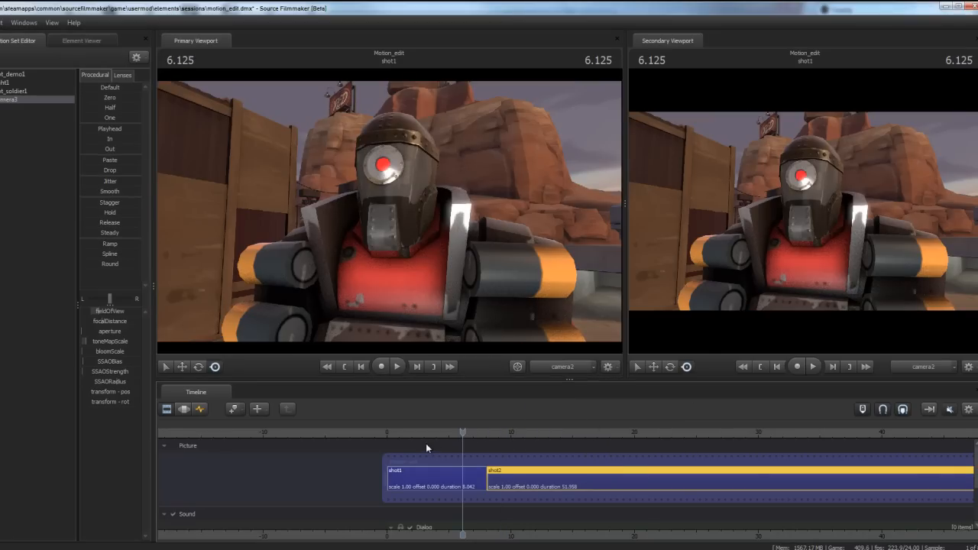
pyautogui.click(449, 474)
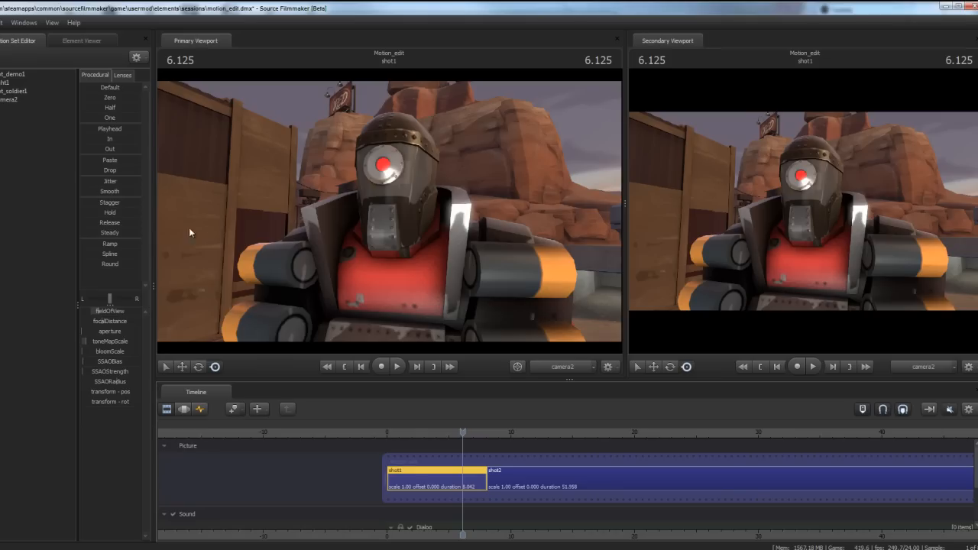
pyautogui.click(0, 100)
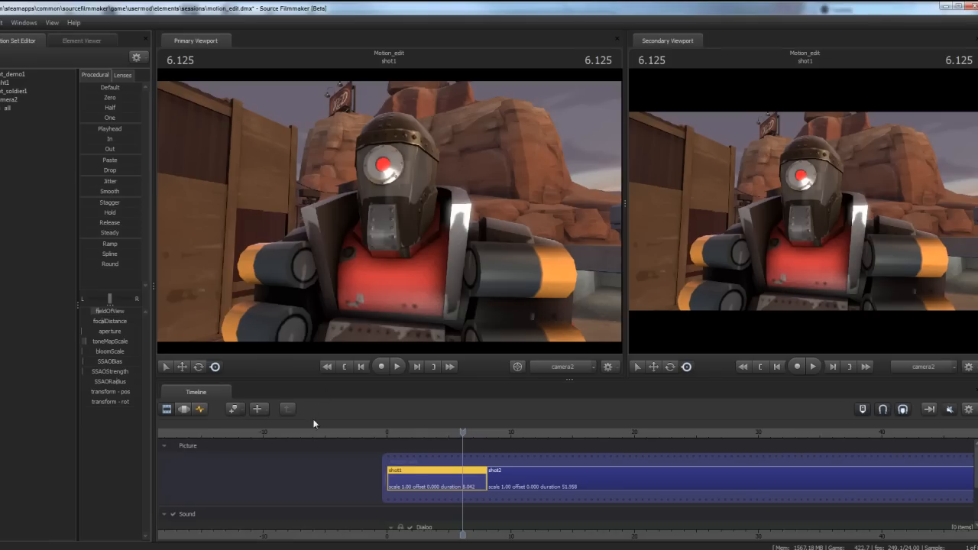
pyautogui.click(200, 408)
pyautogui.moveTo(464, 432); pyautogui.dragTo(462, 432)
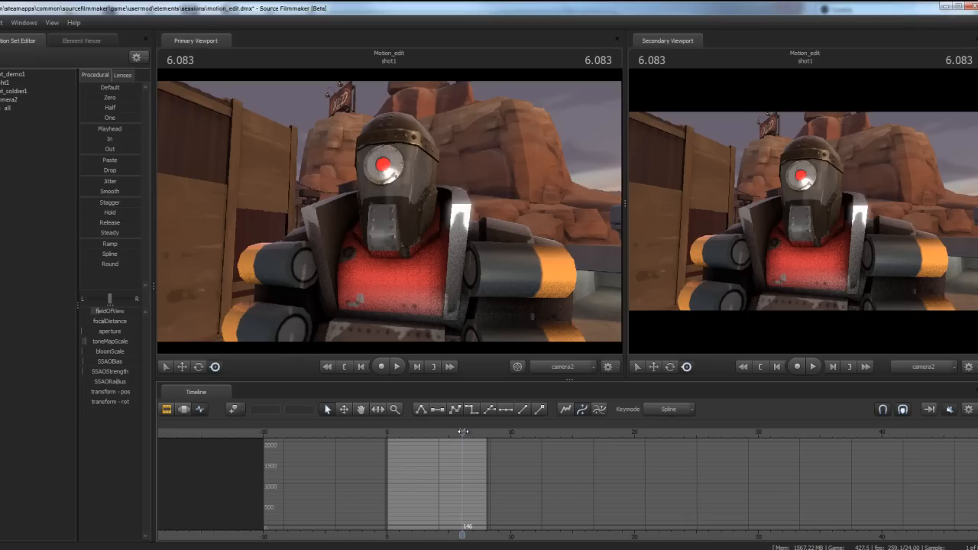
pyautogui.moveTo(462, 434); pyautogui.dragTo(481, 432)
pyautogui.click(10, 100)
pyautogui.moveTo(440, 248); pyautogui.dragTo(535, 248)
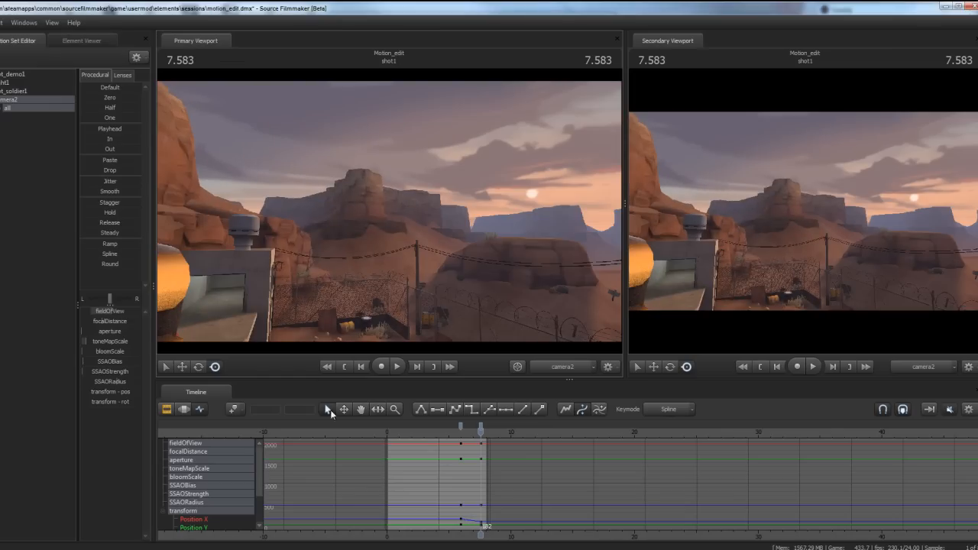
pyautogui.click(459, 434)
pyautogui.press('space')
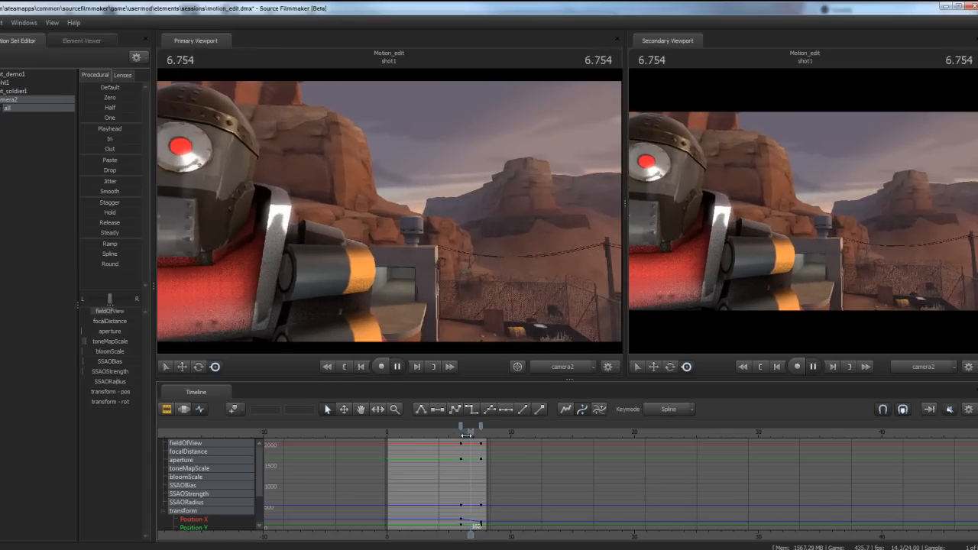
pyautogui.press('space')
# Tighten camera2's pan by moving its first key to frame 188 and its last key to the end of shot1
pyautogui.scroll(8, 467, 435)
pyautogui.scroll(1, 468, 433)
pyautogui.moveTo(365, 425); pyautogui.dragTo(496, 426)
pyautogui.moveTo(571, 423); pyautogui.dragTo(622, 425)
pyautogui.click(496, 429)
pyautogui.moveTo(497, 425); pyautogui.dragTo(592, 425)
pyautogui.press('space')
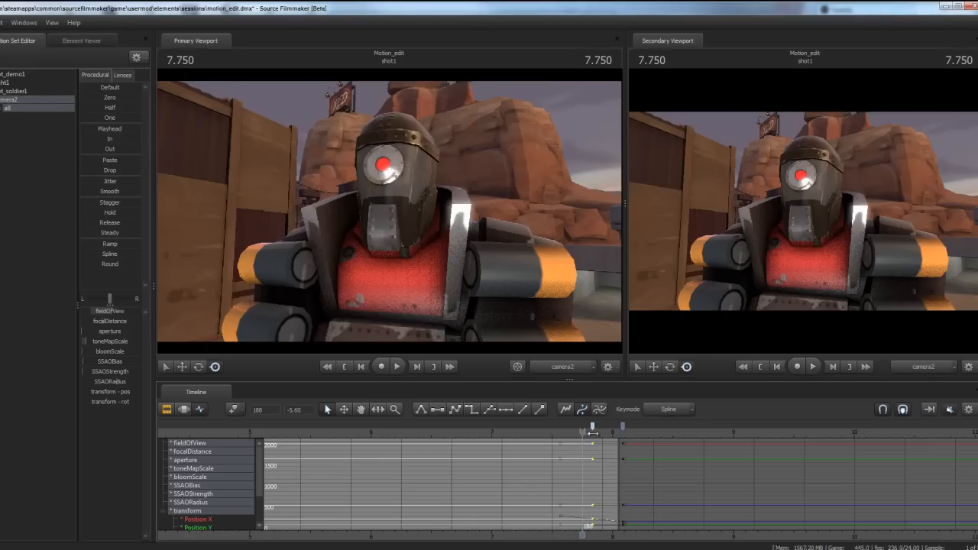
pyautogui.click(624, 437)
pyautogui.moveTo(627, 437)
pyautogui.mouseDown()
pyautogui.moveTo(607, 436)
pyautogui.moveTo(619, 425)
pyautogui.moveTo(618, 440)
pyautogui.mouseUp()
pyautogui.click(578, 432)
# Select all of camera3's controls in shot2 and set keys in the Graph Editor at 8.041 and about 8.25 seconds
pyautogui.press('F2')
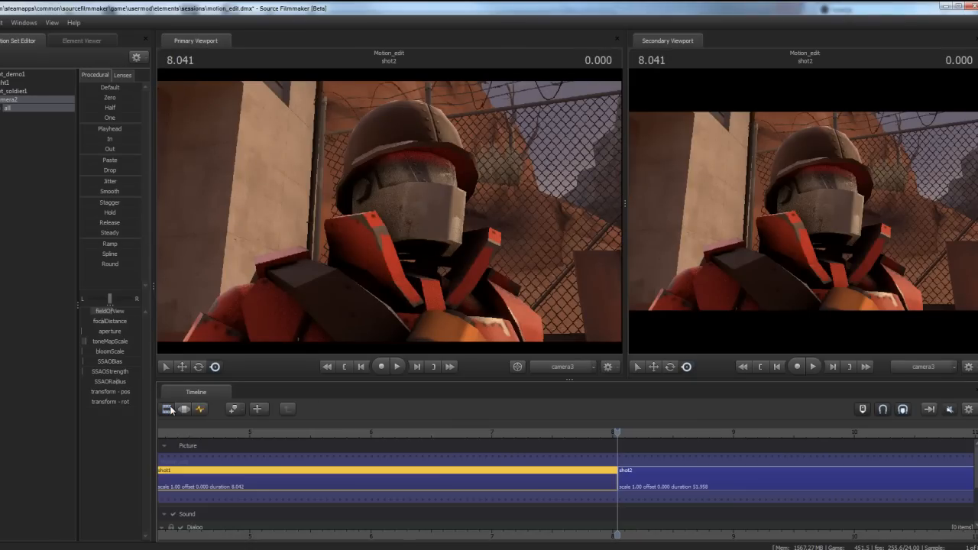
pyautogui.click(700, 474)
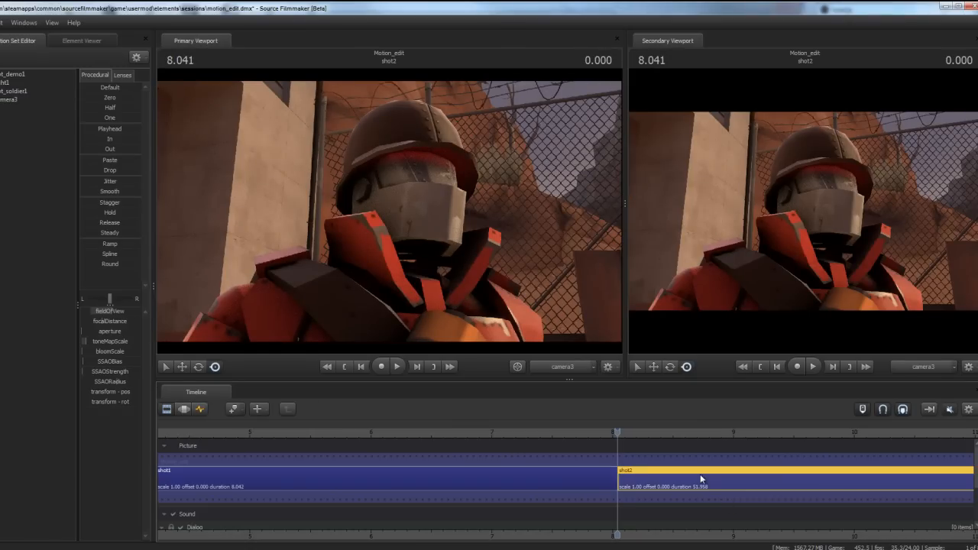
pyautogui.click(184, 410)
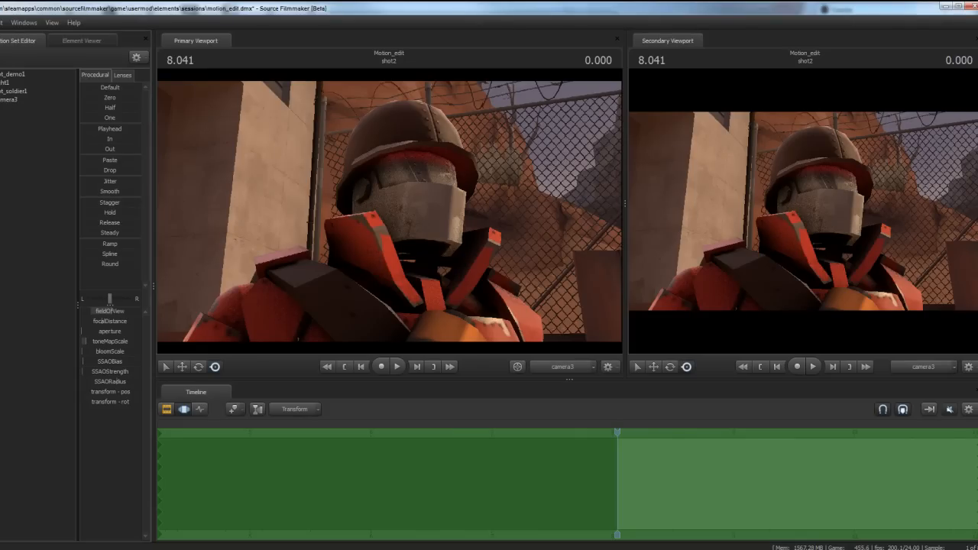
pyautogui.click(1, 99)
pyautogui.click(1, 107)
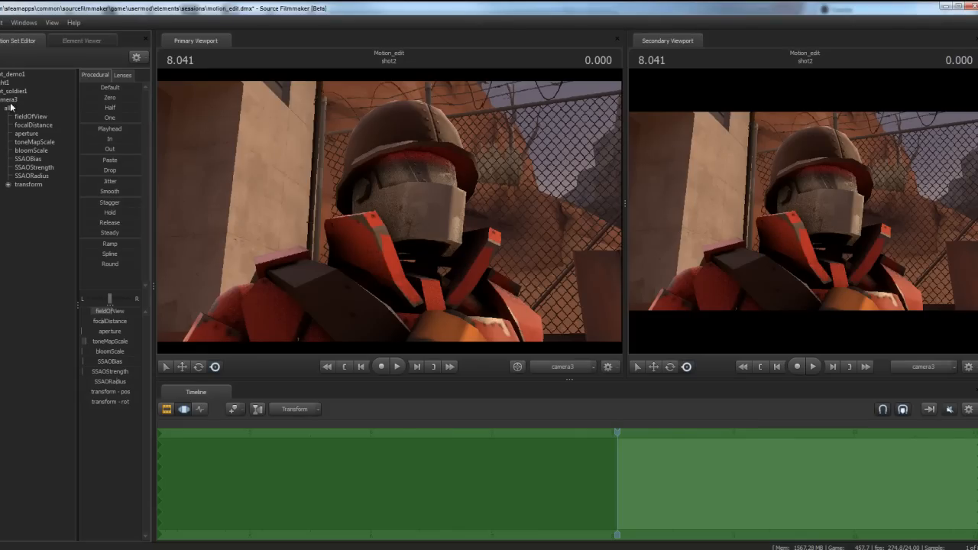
pyautogui.click(9, 107)
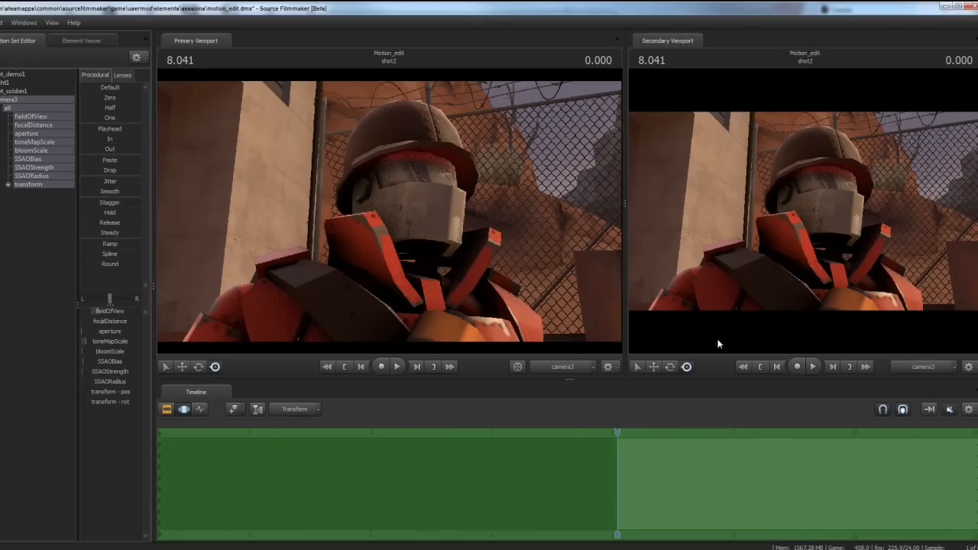
pyautogui.click(200, 408)
pyautogui.moveTo(623, 428)
pyautogui.mouseDown()
pyautogui.moveTo(642, 429)
pyautogui.moveTo(617, 430)
pyautogui.mouseUp()
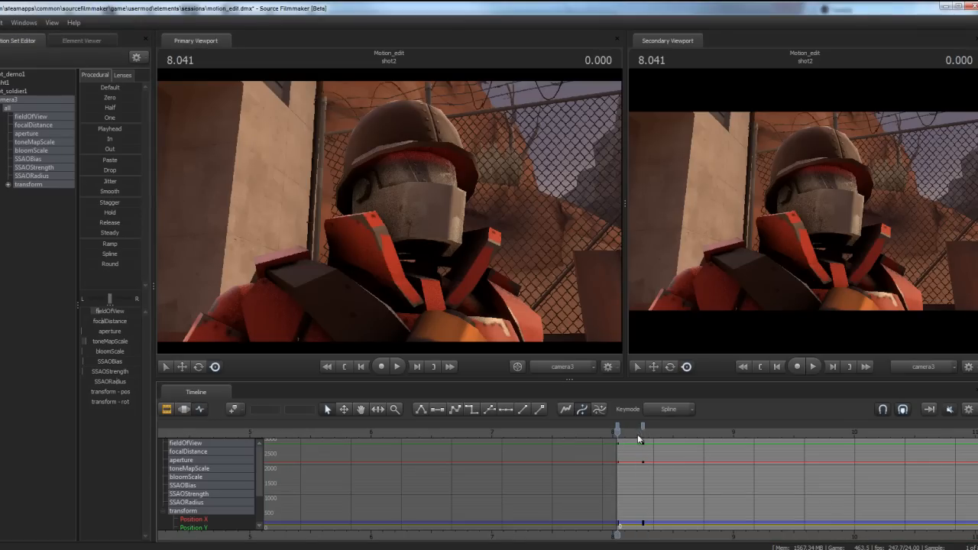
# At camera3's first key, swing the camera left toward the wall beside the soldier, and play back the pan
pyautogui.press('Down')
pyautogui.press('Up')
pyautogui.moveTo(388, 211); pyautogui.dragTo(321, 168)
pyautogui.press('space')
pyautogui.press('space')
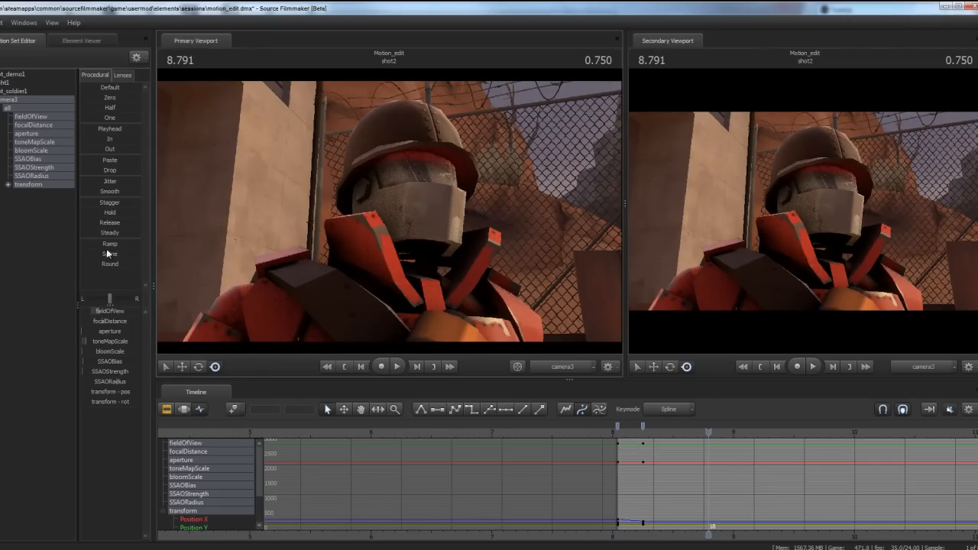
# Move both camera3 keys 3 frames earlier so the pan starts before the cut, and check the frame at 8.041 seconds
pyautogui.click(641, 426)
pyautogui.keyDown('shift'); pyautogui.click(618, 426); pyautogui.keyUp('shift')
pyautogui.moveTo(642, 430); pyautogui.dragTo(626, 427)
pyautogui.scroll(4, 617, 436)
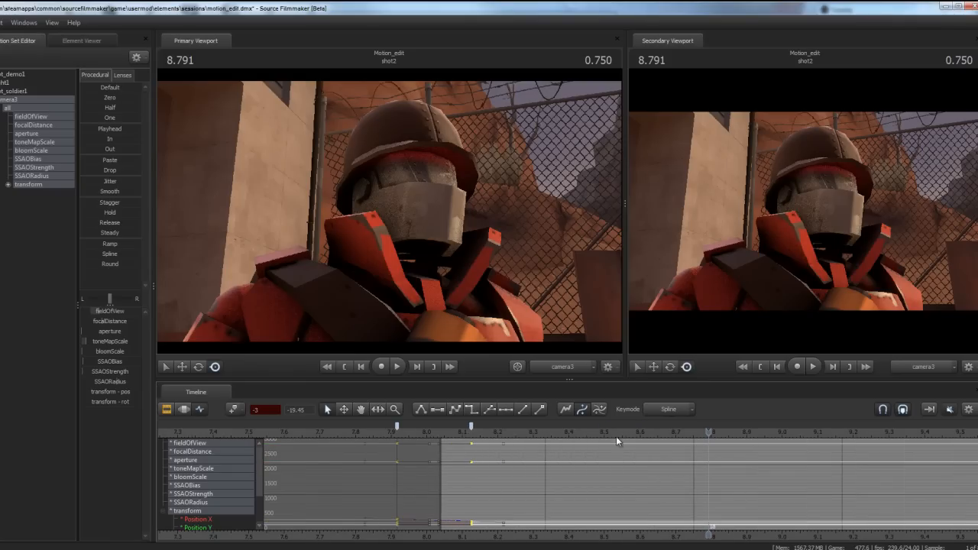
pyautogui.moveTo(502, 436); pyautogui.dragTo(442, 434)
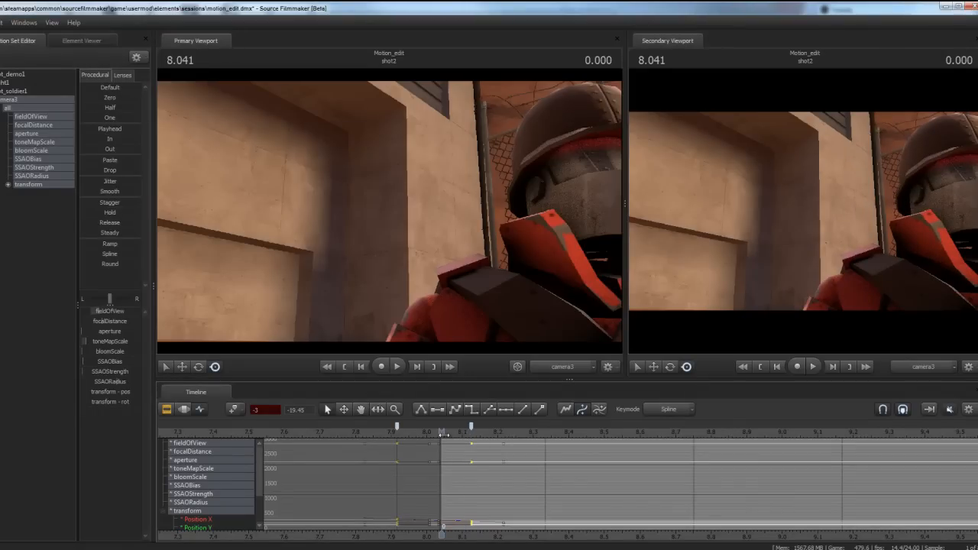
# In shot1, shift camera2's keys in the Graph Editor so the last one falls past the cut at about 8.17 seconds
pyautogui.click(166, 409)
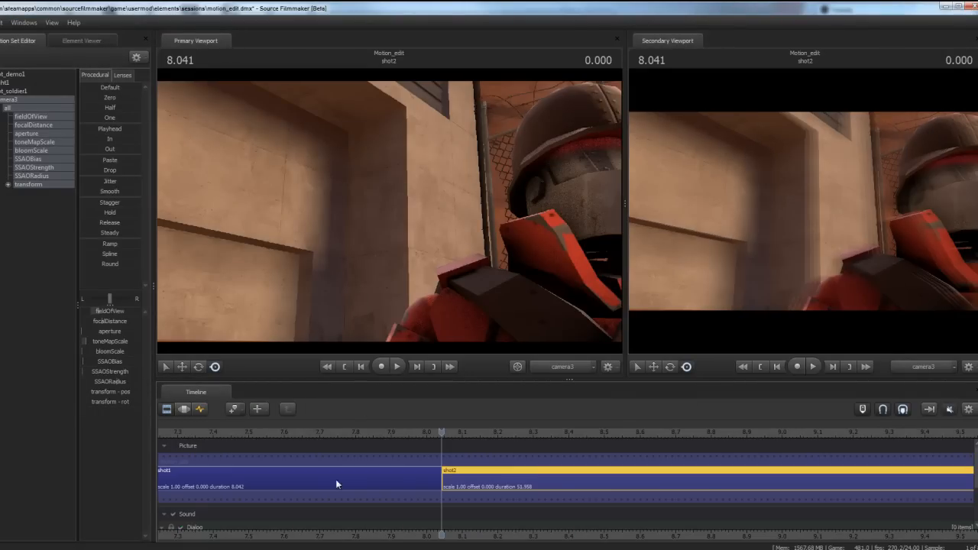
pyautogui.click(400, 474)
pyautogui.click(200, 409)
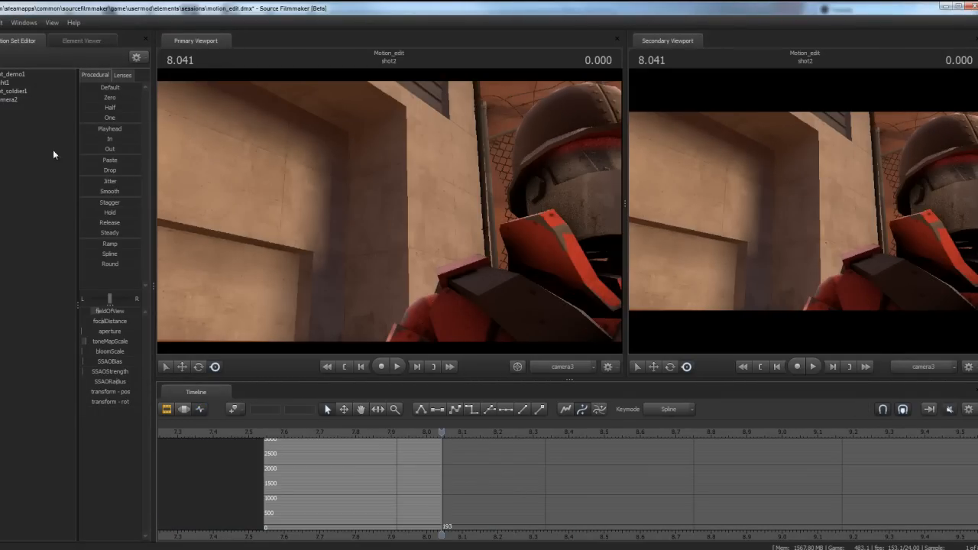
pyautogui.click(10, 100)
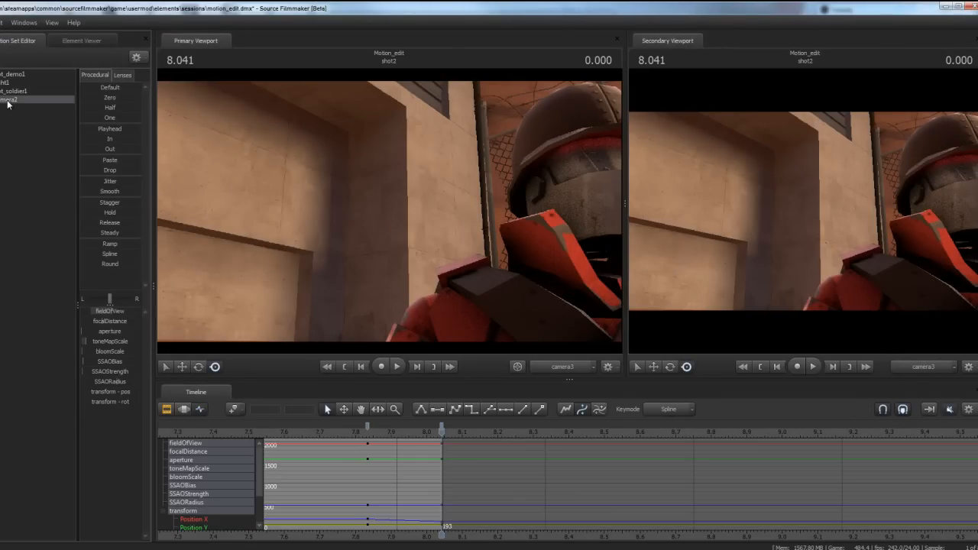
pyautogui.click(442, 425)
pyautogui.keyDown('shift'); pyautogui.click(369, 428); pyautogui.keyUp('shift')
pyautogui.moveTo(369, 428); pyautogui.dragTo(463, 435)
# Move camera2's first key to frame 187 and play the transition across the cut
pyautogui.click(380, 431)
pyautogui.press('Right')
pyautogui.press('Right')
pyautogui.moveTo(371, 437)
pyautogui.mouseDown()
pyautogui.moveTo(444, 447)
pyautogui.moveTo(368, 441)
pyautogui.moveTo(354, 426)
pyautogui.mouseUp()
pyautogui.press('space')
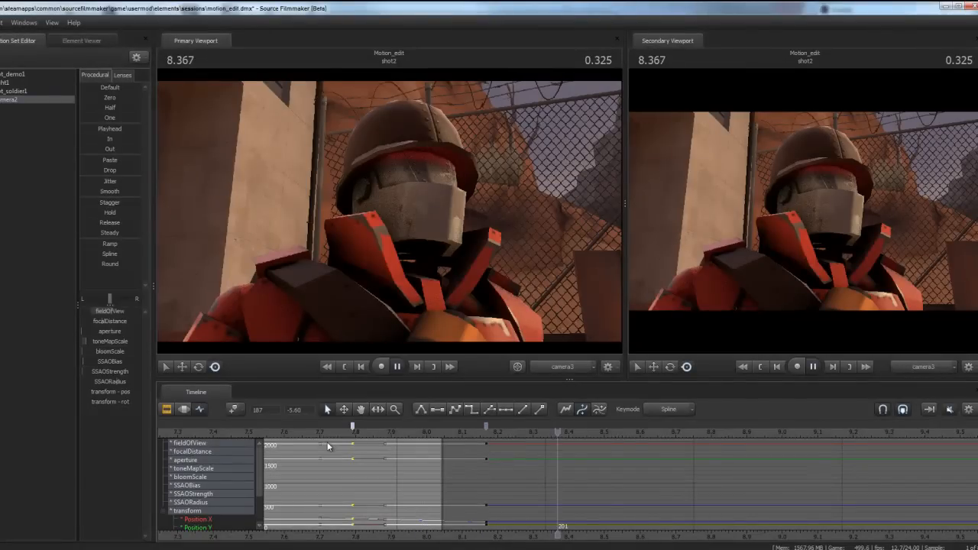
pyautogui.click(327, 443)
pyautogui.click(327, 433)
pyautogui.press('space')
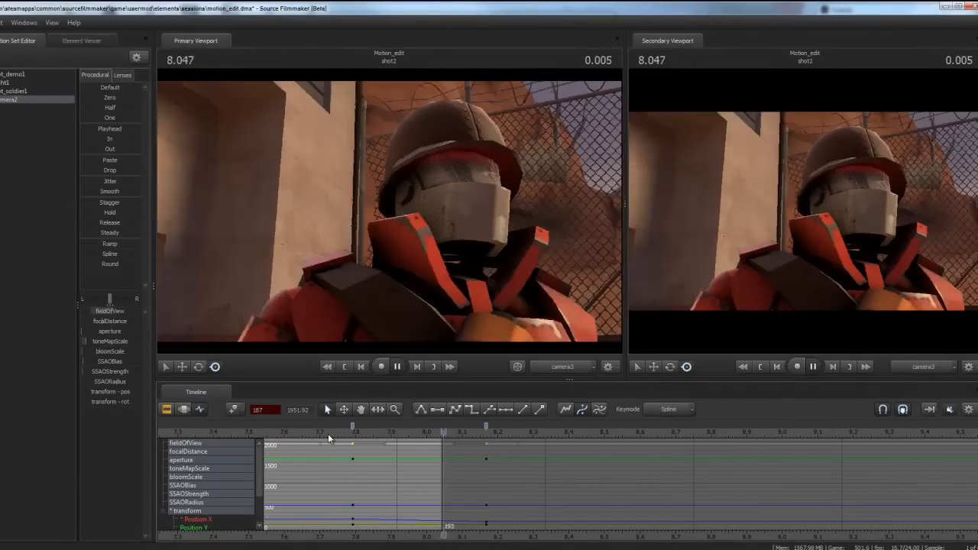
pyautogui.press('space')
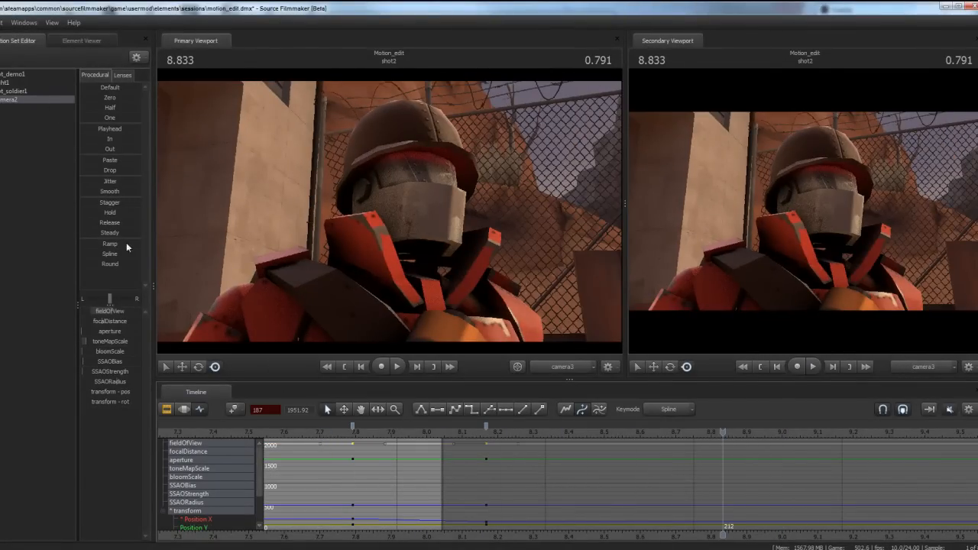
# In shot2, open camera3 in the Graph Editor and move its last key to frame 7
pyautogui.click(166, 410)
pyautogui.click(526, 485)
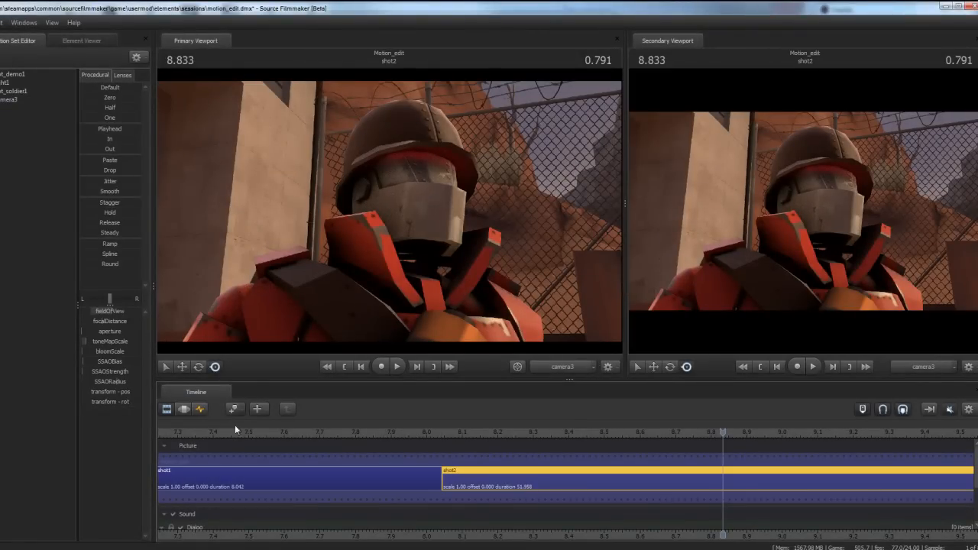
pyautogui.click(200, 410)
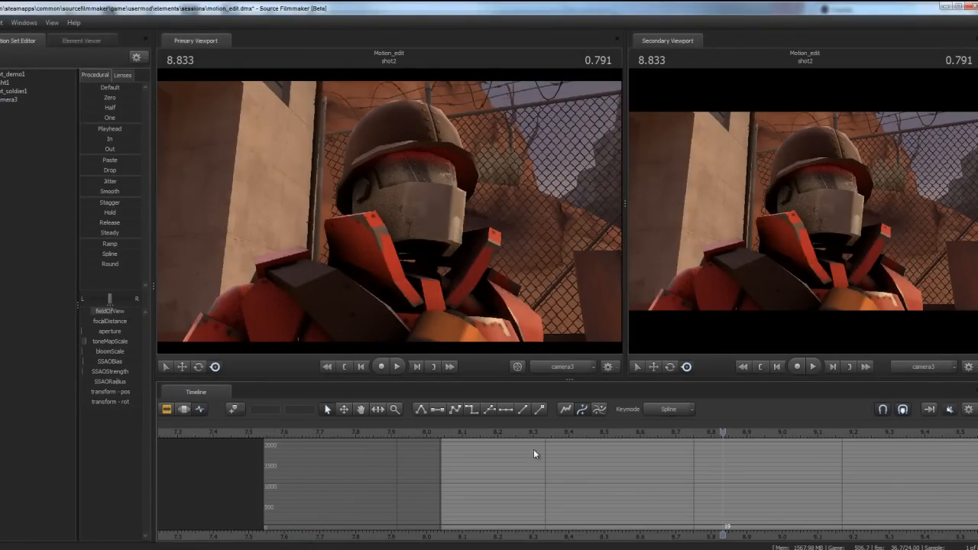
pyautogui.click(9, 100)
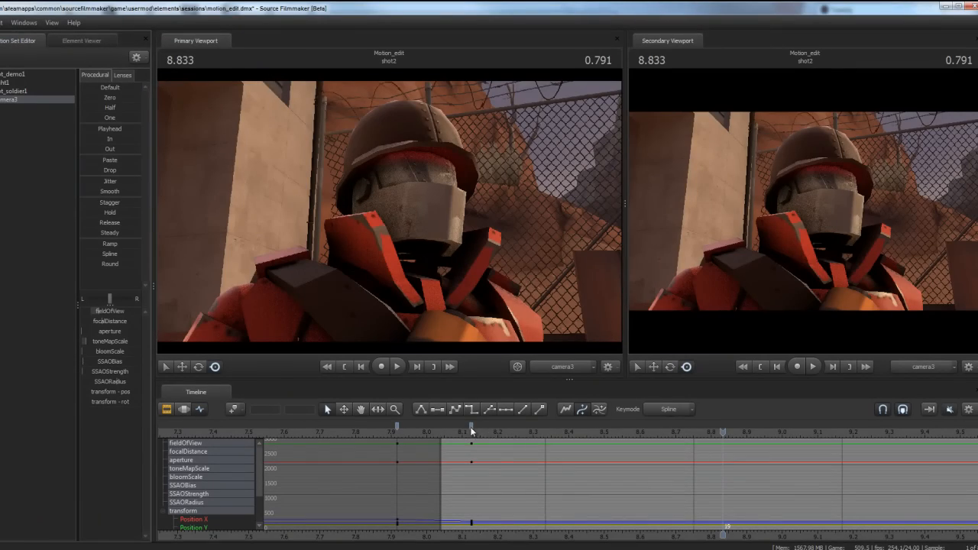
pyautogui.moveTo(535, 441); pyautogui.dragTo(547, 441)
# Play back the transition several times, starting just before the cut and from earlier in shot1, to judge the slower camera3 pan
pyautogui.moveTo(428, 436); pyautogui.dragTo(381, 436)
pyautogui.press('space')
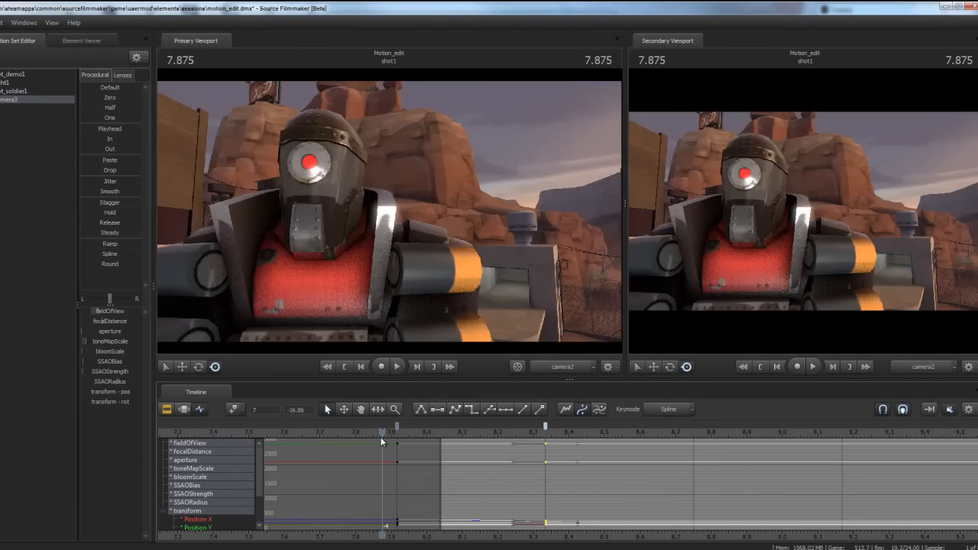
pyautogui.press('space')
pyautogui.press('space')
pyautogui.click(485, 433)
pyautogui.press('space')
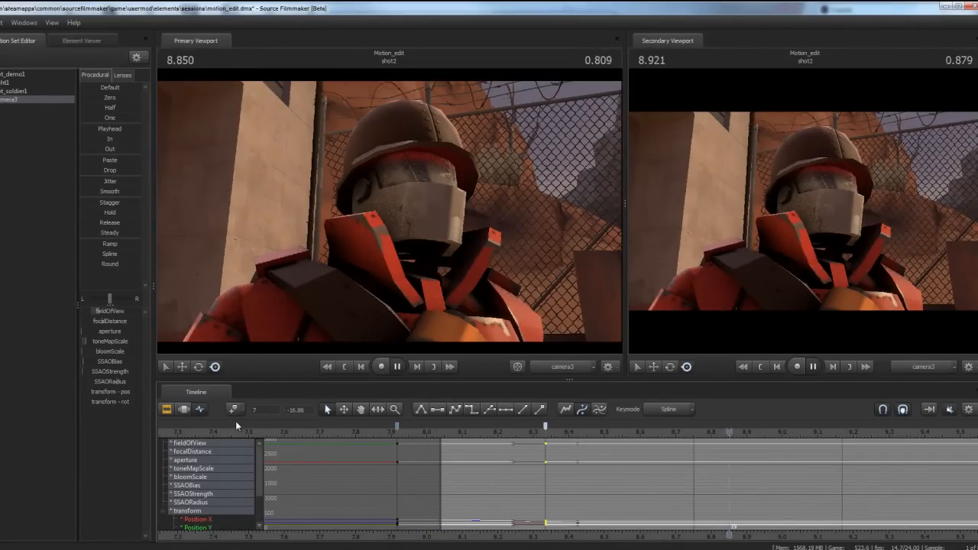
pyautogui.press('space')
pyautogui.scroll(-3, 408, 435)
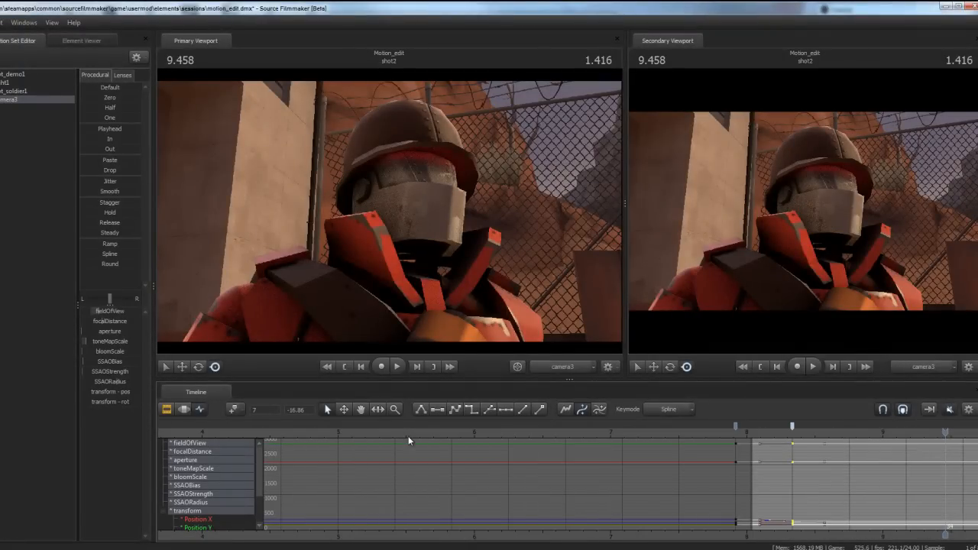
pyautogui.click(422, 431)
pyautogui.press('space')
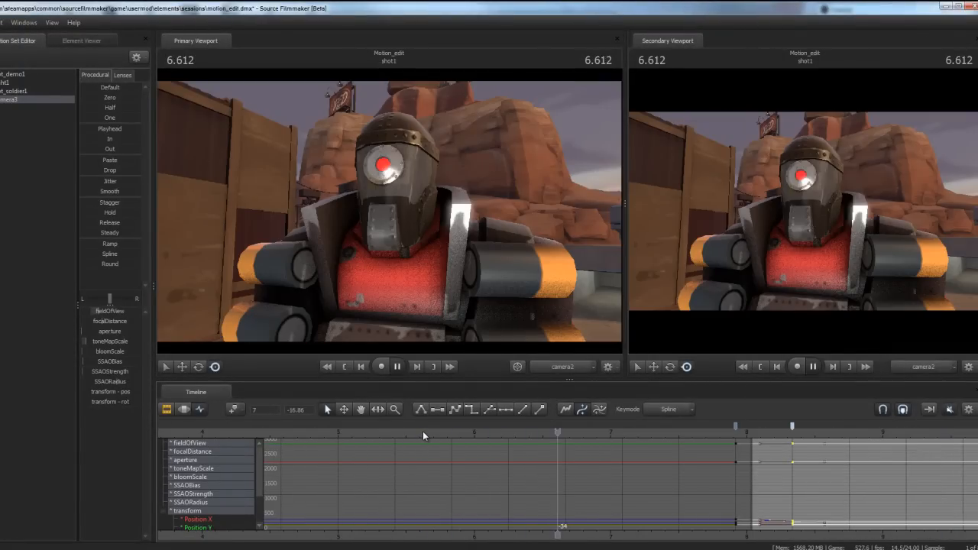
pyautogui.press('space')
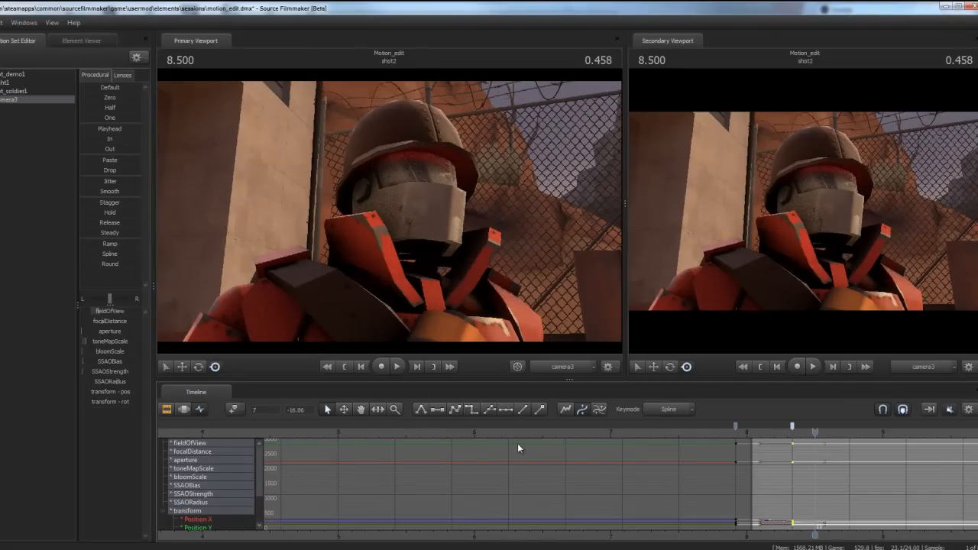
# Switch the primary viewport to the Work Camera and view both characters and the camera from afar at 7.333 to 7.708 seconds
pyautogui.moveTo(700, 424); pyautogui.dragTo(672, 425)
pyautogui.click(390, 221)
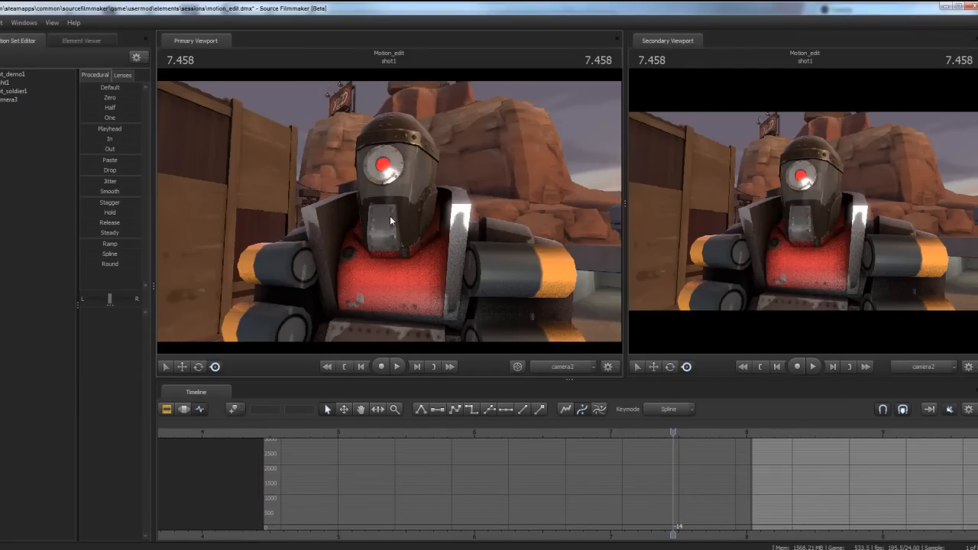
pyautogui.click(12, 94)
pyautogui.click(432, 184)
pyautogui.scroll(-3, 609, 454)
pyautogui.moveTo(673, 433)
pyautogui.mouseDown()
pyautogui.moveTo(731, 432)
pyautogui.moveTo(661, 431)
pyautogui.moveTo(738, 433)
pyautogui.moveTo(665, 432)
pyautogui.mouseUp()
pyautogui.click(549, 367)
pyautogui.moveTo(357, 198)
pyautogui.mouseDown()
pyautogui.moveTo(389, 210)
pyautogui.moveTo(357, 198)
pyautogui.mouseUp()
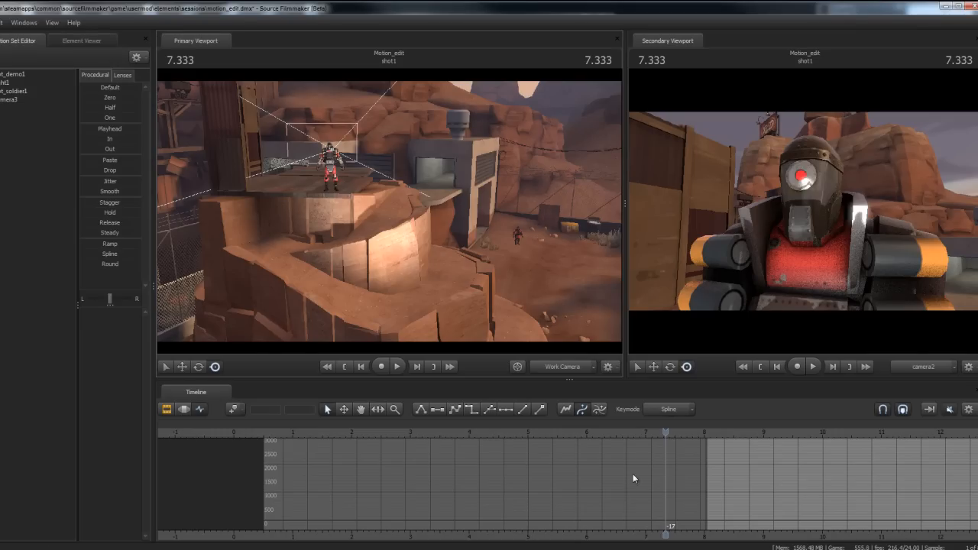
pyautogui.moveTo(665, 445); pyautogui.dragTo(688, 444)
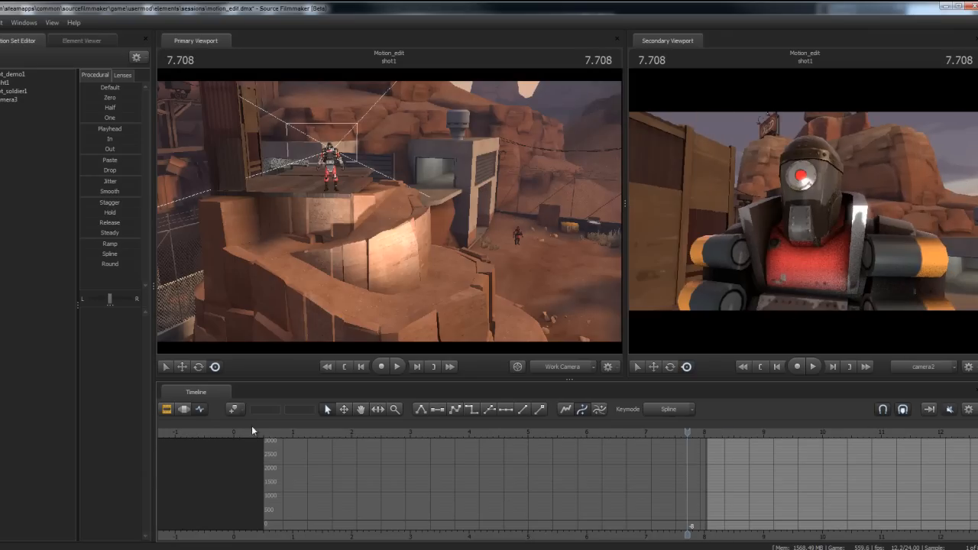
# Select shot1 in the Clip Editor, play camera2's pan from the overview, and return to 7.333 seconds
pyautogui.click(166, 410)
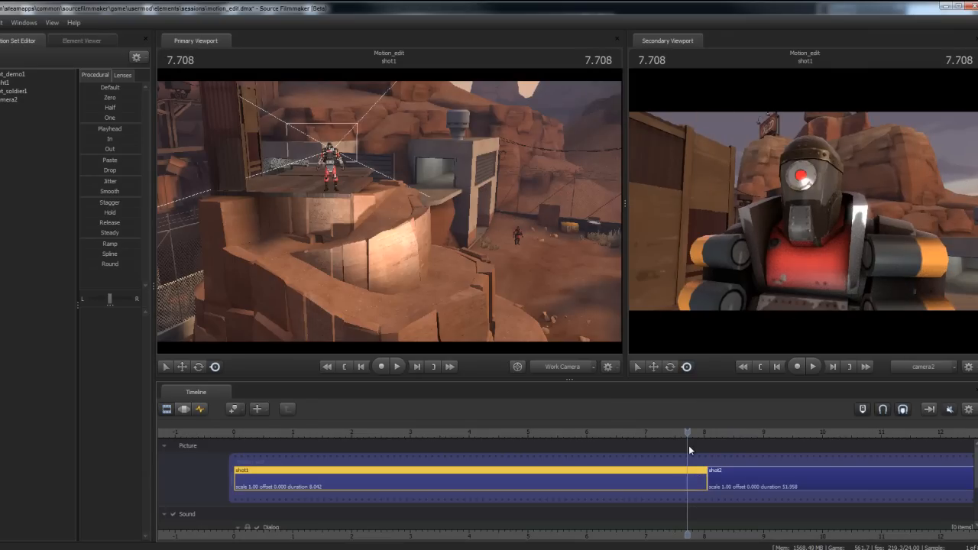
pyautogui.moveTo(688, 432); pyautogui.dragTo(678, 427)
pyautogui.press('space')
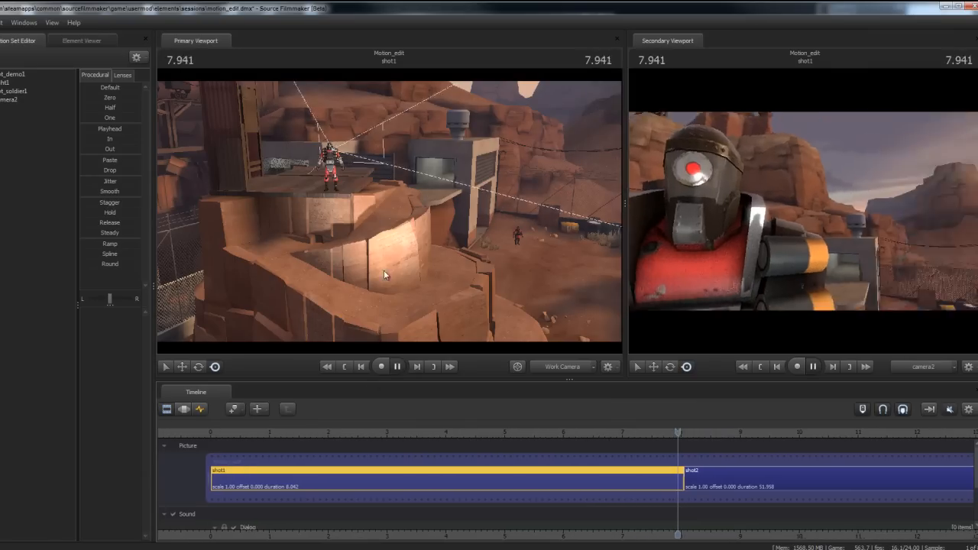
pyautogui.moveTo(365, 327); pyautogui.dragTo(389, 211)
pyautogui.moveTo(675, 430); pyautogui.dragTo(618, 429)
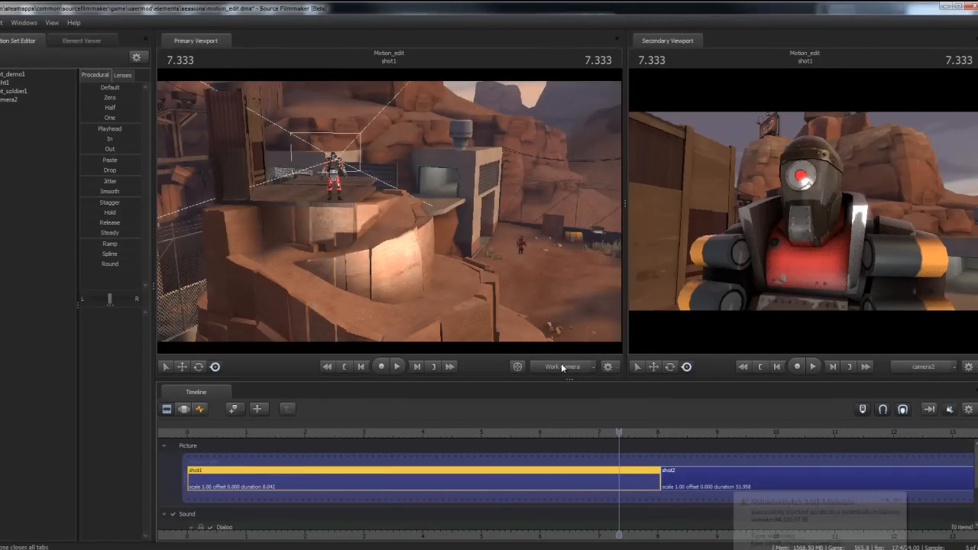
# Fly the Work Camera in close to the robot's face and inspect camera2's framing at 6.541 seconds
pyautogui.moveTo(359, 182); pyautogui.dragTo(389, 212)
pyautogui.press('w')
pyautogui.press('s')
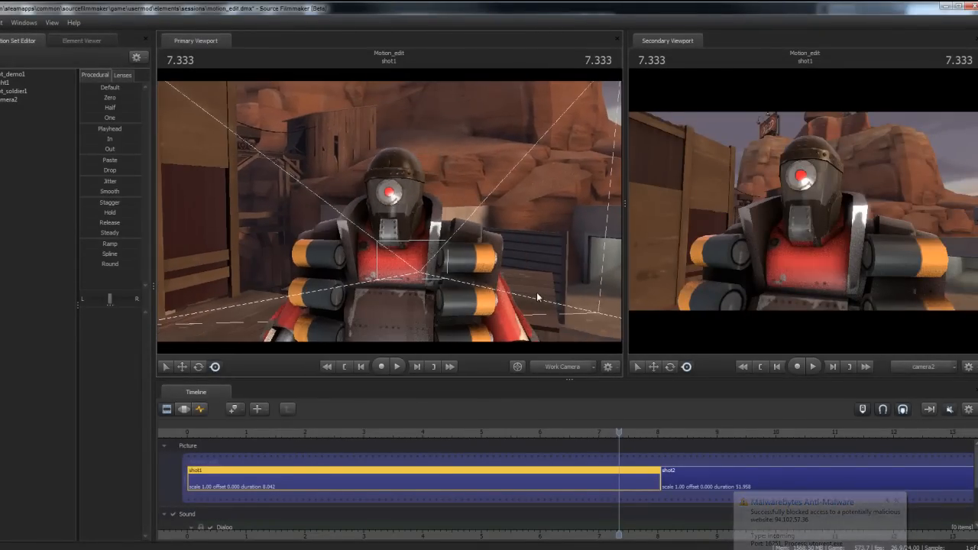
pyautogui.moveTo(677, 431); pyautogui.dragTo(572, 429)
pyautogui.moveTo(388, 210); pyautogui.dragTo(392, 217)
pyautogui.press('w')
pyautogui.moveTo(543, 336); pyautogui.dragTo(544, 336)
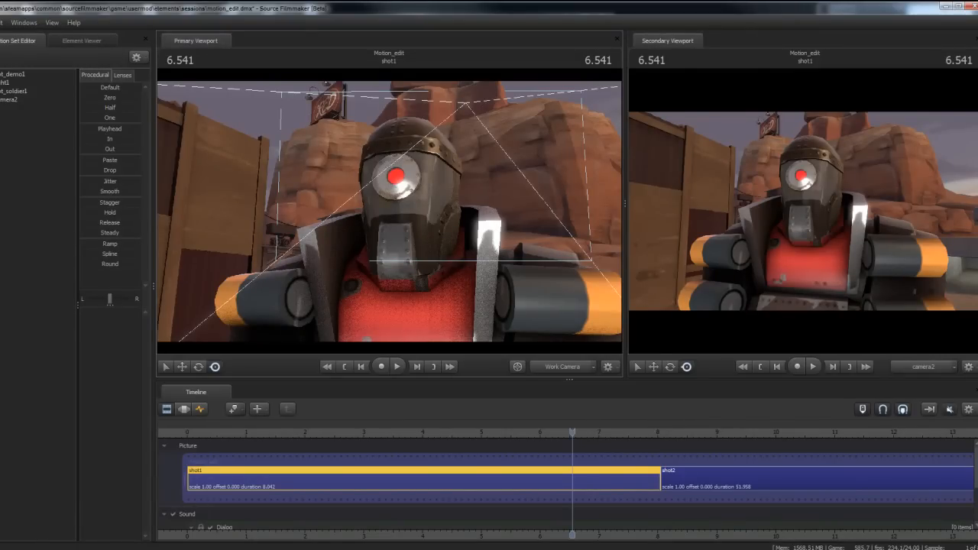
# Open shot1's camera2 in the Graph Editor and delete its key just past the cut
pyautogui.click(23, 99)
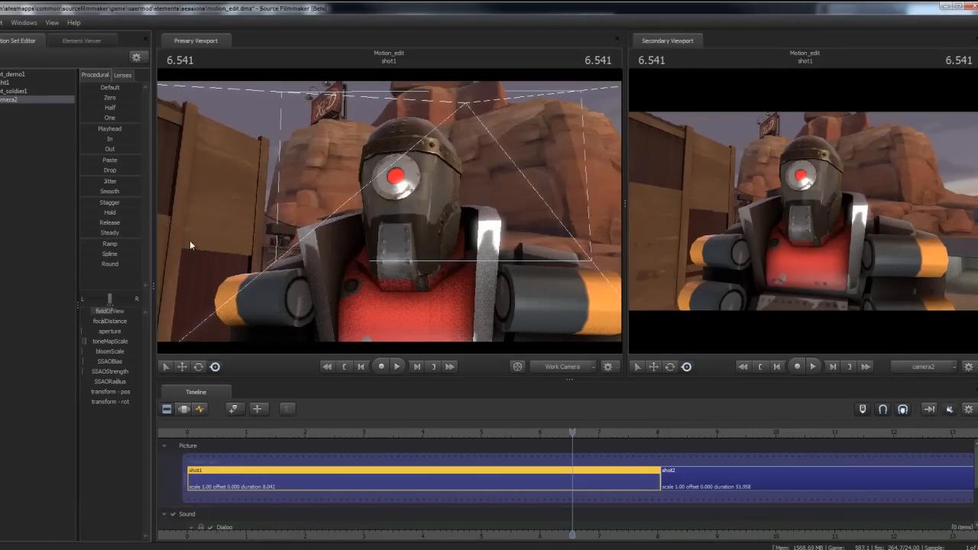
pyautogui.click(185, 410)
pyautogui.click(199, 409)
pyautogui.click(663, 430)
pyautogui.click(667, 426)
pyautogui.press('Delete')
pyautogui.moveTo(650, 432); pyautogui.dragTo(656, 430)
pyautogui.press('s')
pyautogui.moveTo(463, 258); pyautogui.dragTo(463, 255)
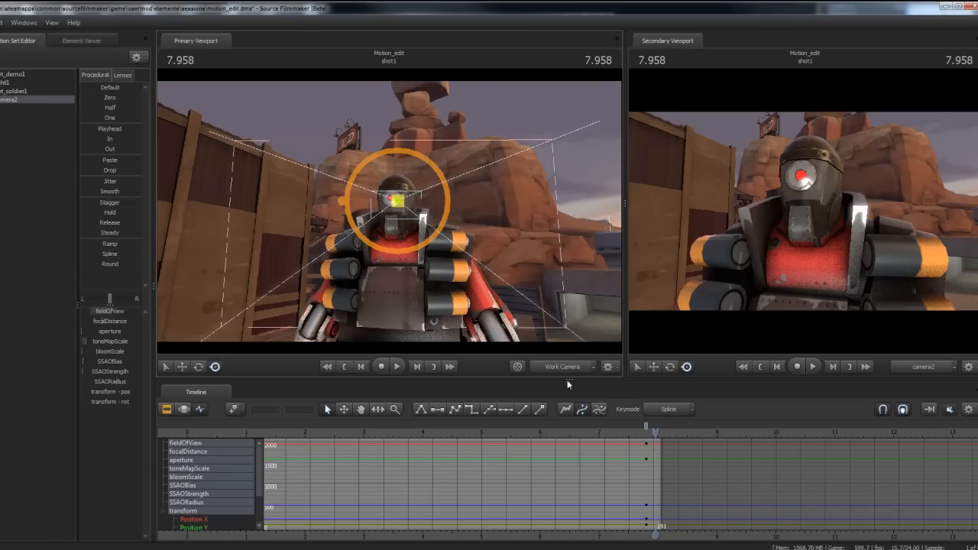
pyautogui.press('j')
pyautogui.press('m')
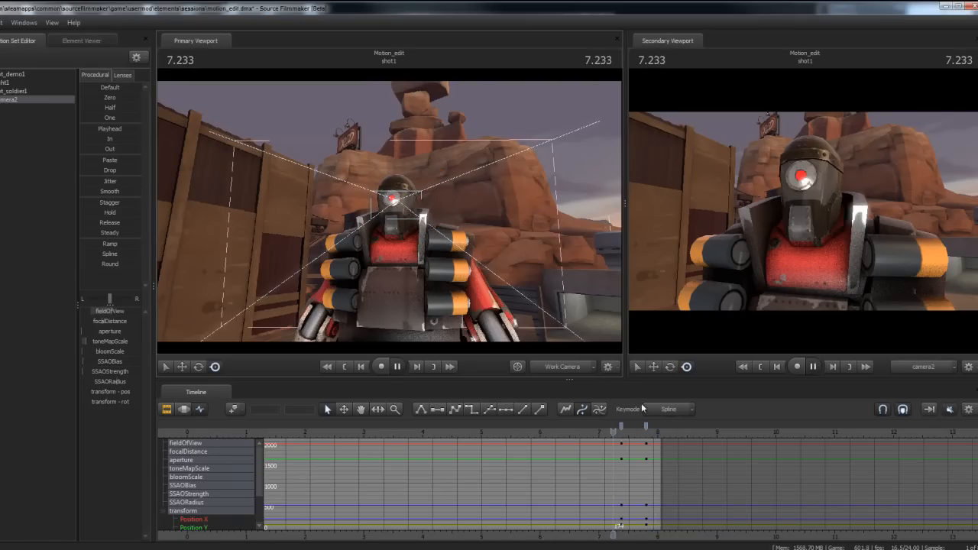
pyautogui.press('space')
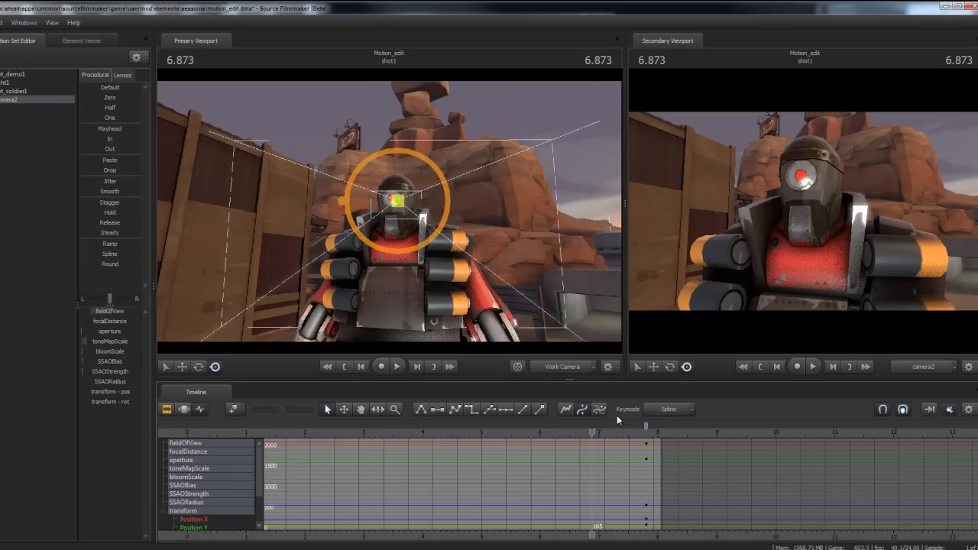
# Look through camera2 and pull it straight back from the robot at 7.958 seconds to key a zoom-out
pyautogui.click(553, 369)
pyautogui.click(620, 389)
pyautogui.click(659, 425)
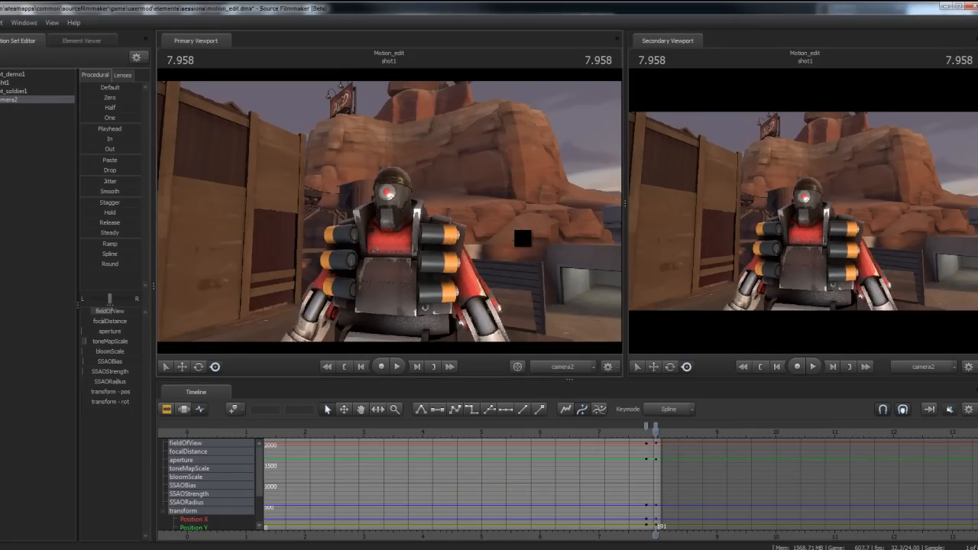
pyautogui.scroll(-3, 523, 238)
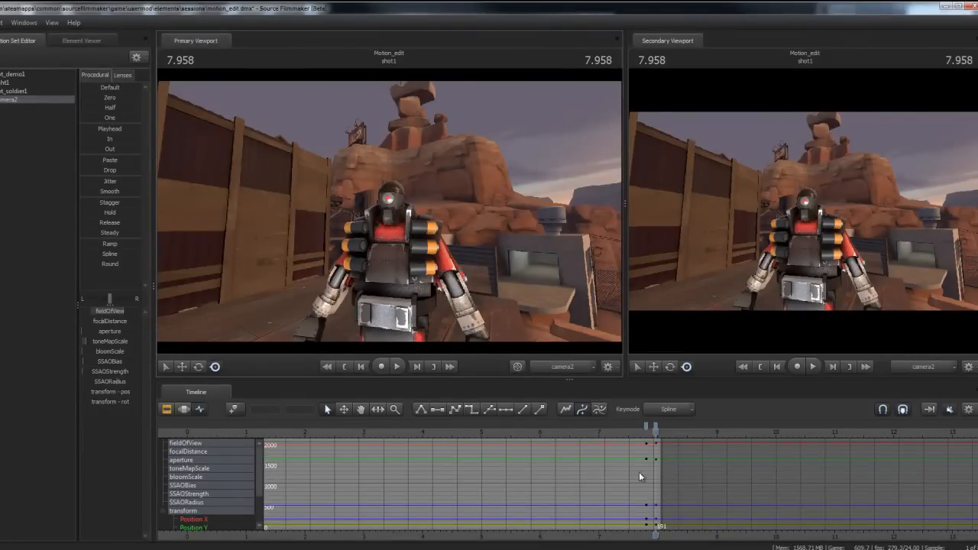
# Play the zoom-out, move camera2's second key to frame 199, and check the frame at 7.916 seconds
pyautogui.click(643, 434)
pyautogui.press('space')
pyautogui.scroll(4, 646, 438)
pyautogui.press('space')
pyautogui.moveTo(545, 431); pyautogui.dragTo(626, 425)
pyautogui.moveTo(578, 446); pyautogui.dragTo(556, 446)
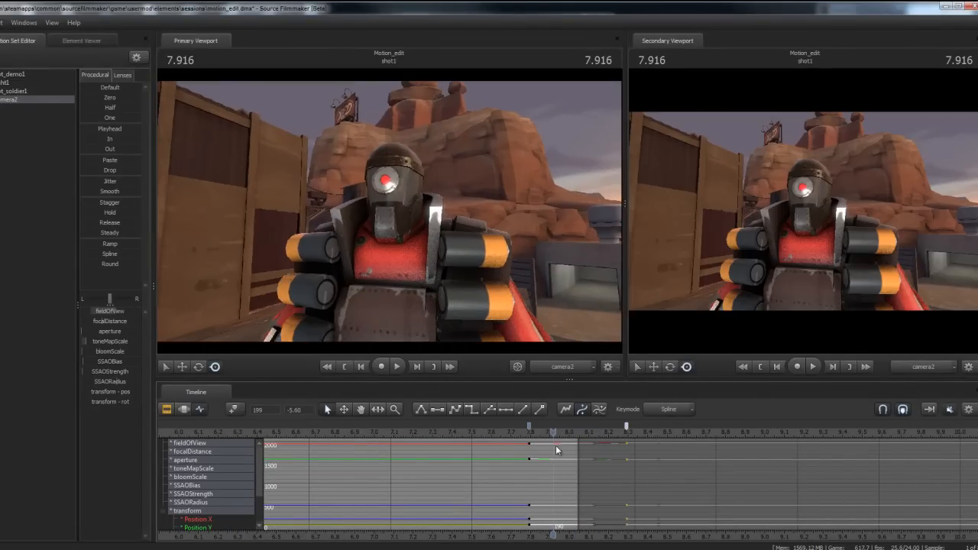
# In shot2, re-key camera3's start at 8.083 seconds with the camera pushed in close to the soldier's helmet
pyautogui.click(166, 410)
pyautogui.click(636, 482)
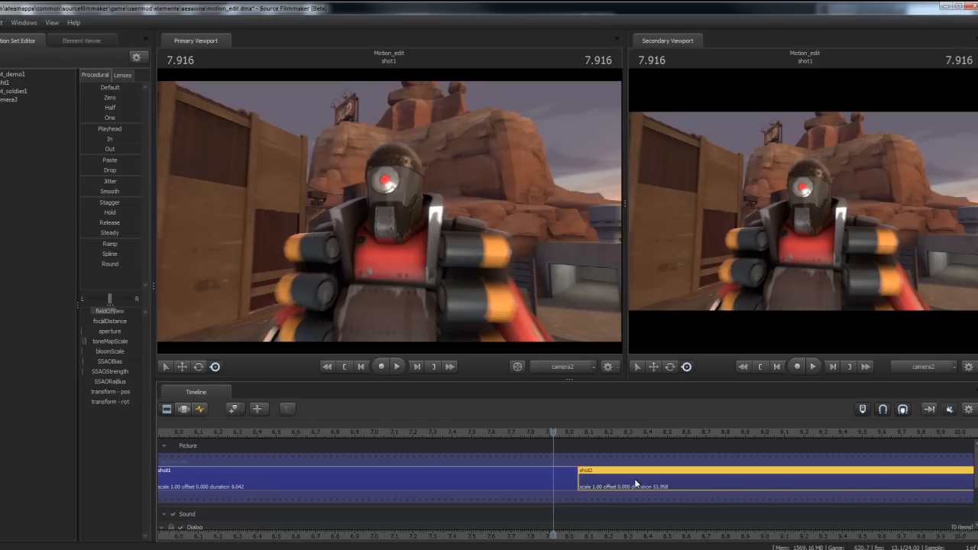
pyautogui.click(200, 410)
pyautogui.click(6, 99)
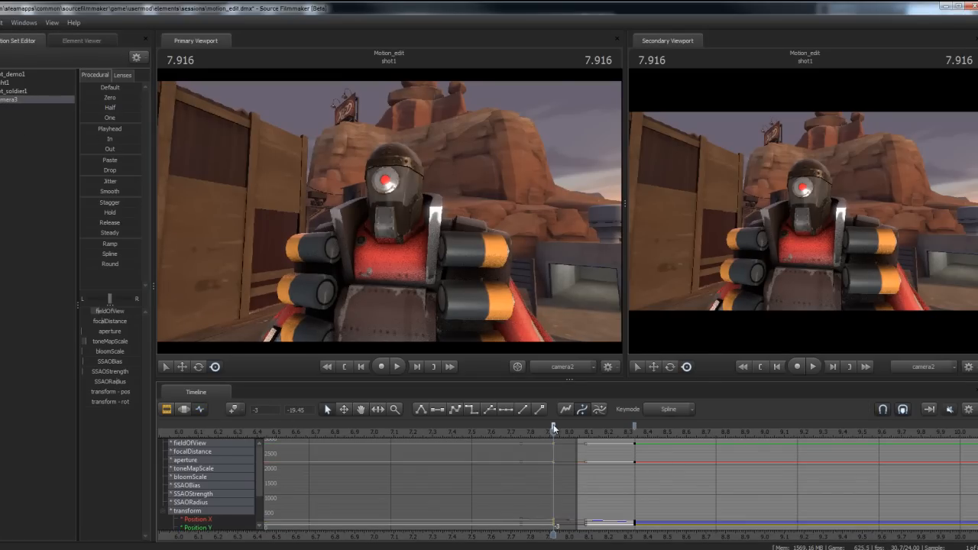
pyautogui.moveTo(604, 432); pyautogui.dragTo(585, 431)
pyautogui.moveTo(559, 297); pyautogui.dragTo(389, 211)
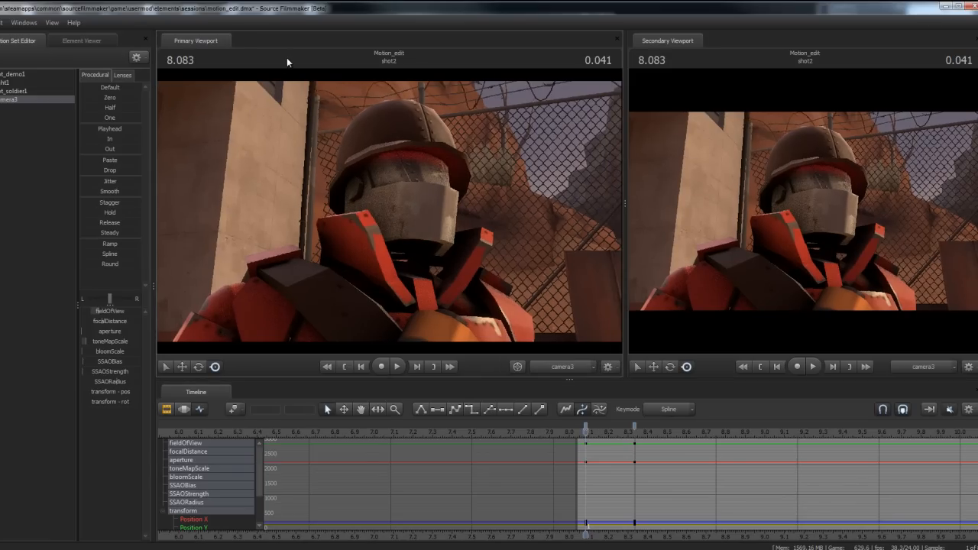
pyautogui.moveTo(443, 144); pyautogui.dragTo(388, 212)
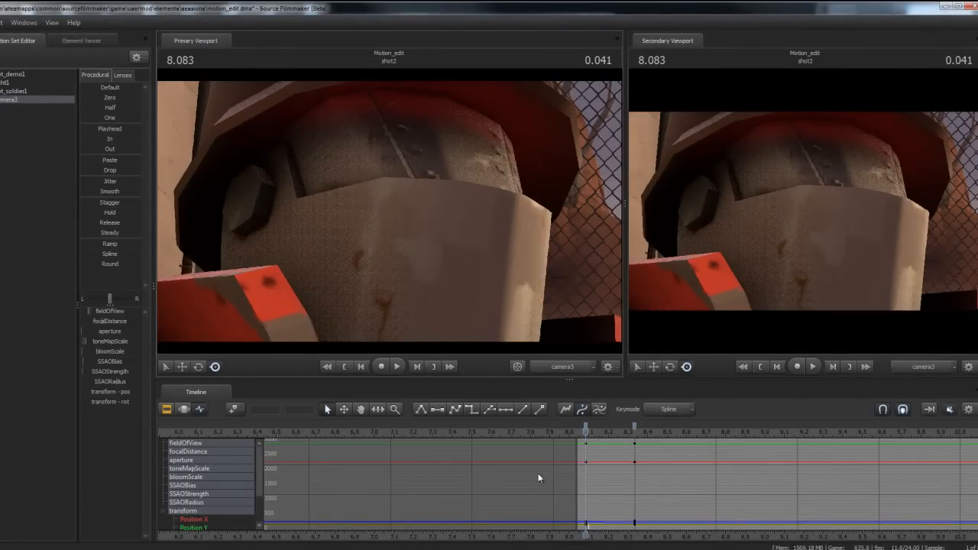
# Move camera3's first key to frame -8, play the zoom transition, and check the frame at 7.875 seconds
pyautogui.press('space')
pyautogui.moveTo(586, 425); pyautogui.dragTo(512, 425)
pyautogui.click(496, 432)
pyautogui.press('space')
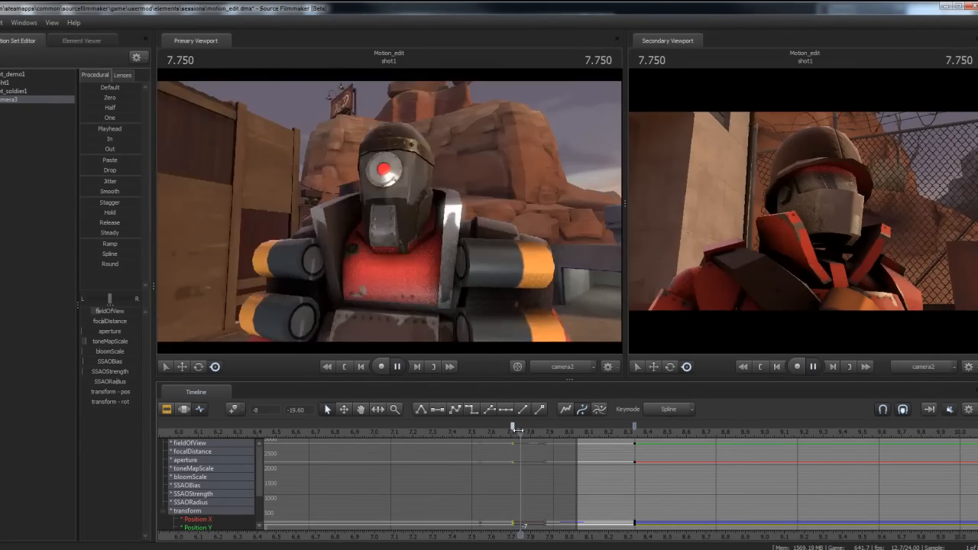
pyautogui.press('space')
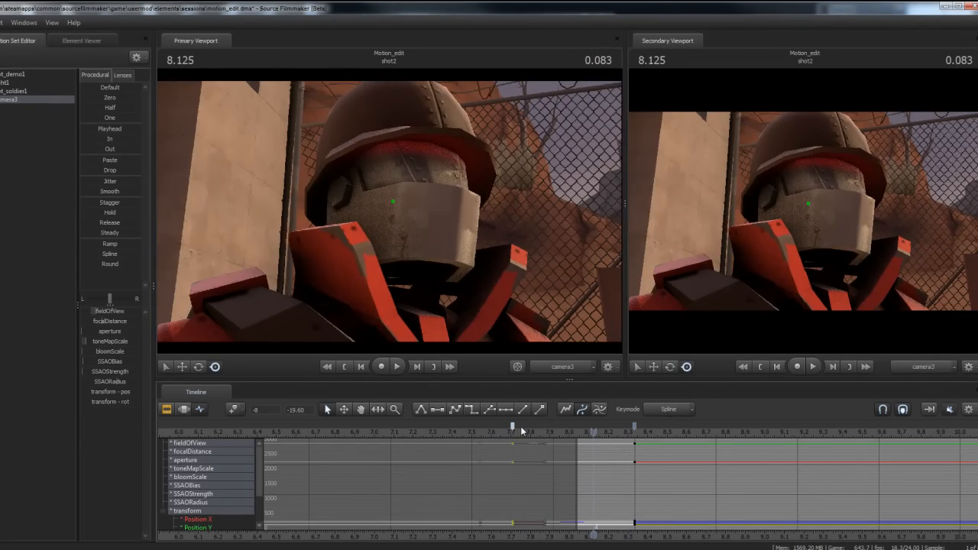
pyautogui.moveTo(521, 430); pyautogui.dragTo(545, 429)
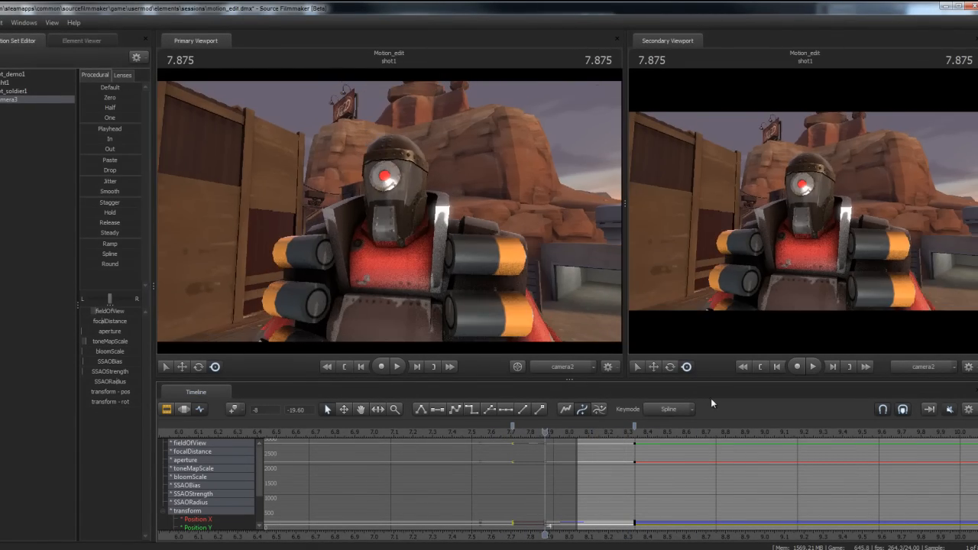
# Set the secondary viewport to the Work Camera, play across the cut, and toggle the lighting display of the viewports
pyautogui.click(895, 369)
pyautogui.click(520, 432)
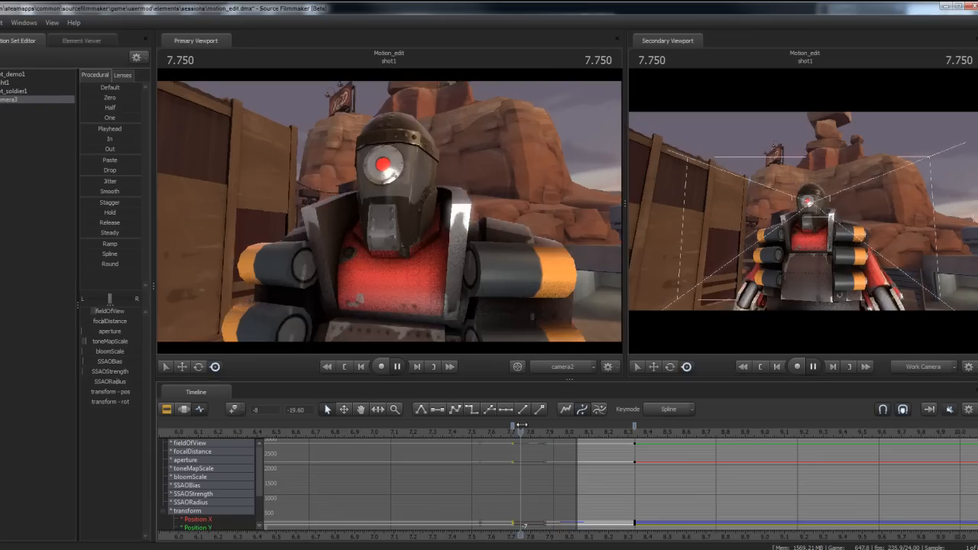
pyautogui.press('space')
pyautogui.rightClick(469, 304)
pyautogui.click(517, 338)
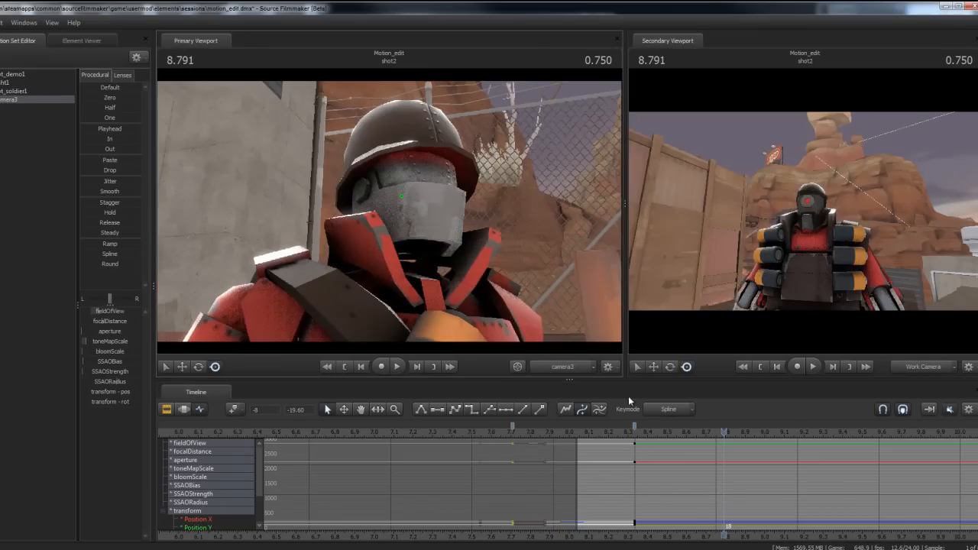
# Move camera3's last key to frame 3 and play the transition across the cut
pyautogui.moveTo(634, 425); pyautogui.dragTo(602, 424)
pyautogui.click(528, 433)
pyautogui.press('space')
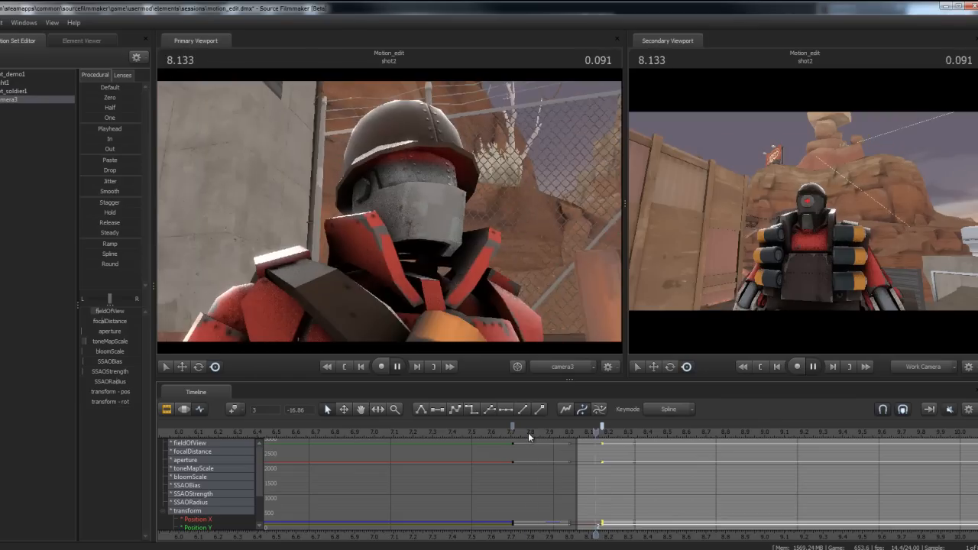
pyautogui.press('space')
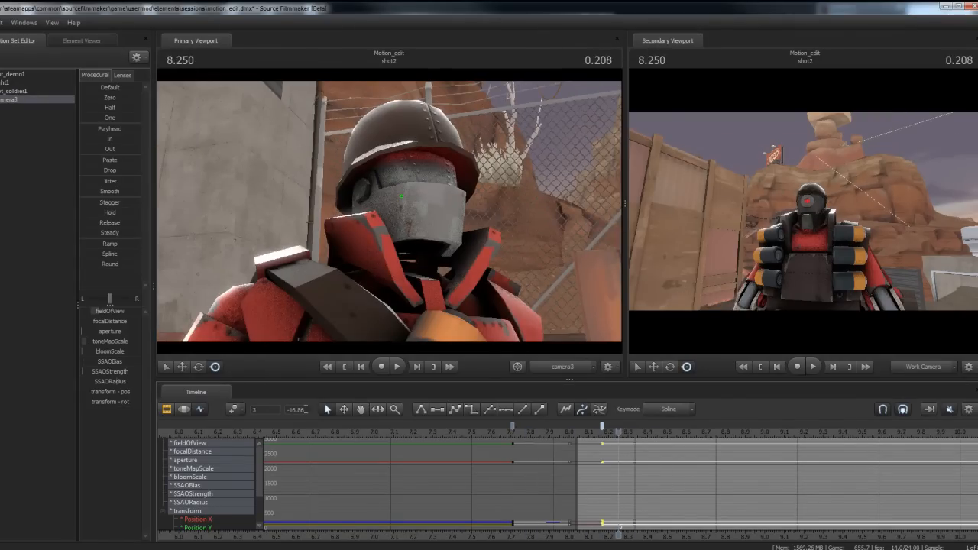
# Make shot1 the active shot, place the playhead at 7.875 seconds, and show camera2's curves in the Graph Editor
pyautogui.click(166, 409)
pyautogui.click(535, 487)
pyautogui.click(546, 431)
pyautogui.click(183, 408)
pyautogui.click(201, 410)
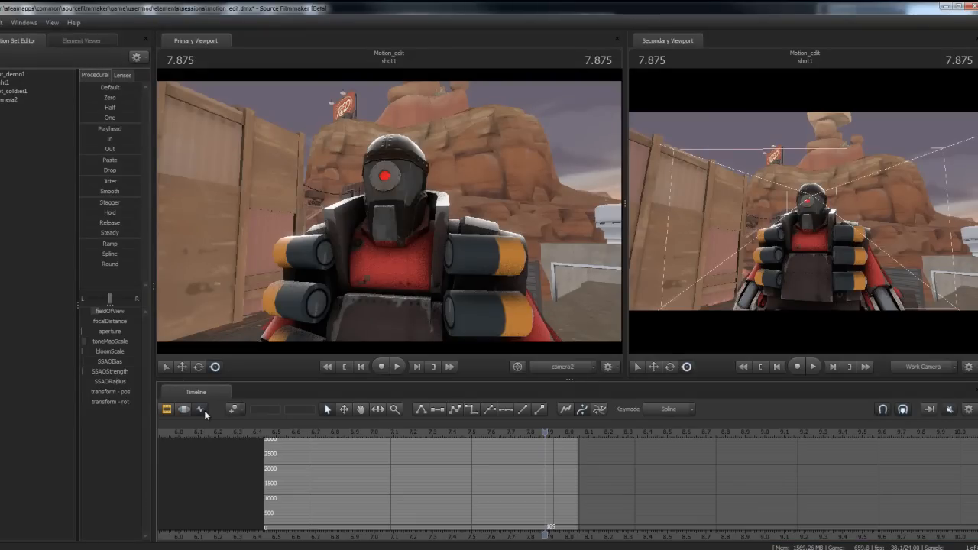
pyautogui.click(7, 100)
# Move camera2's first key to about 7.9 seconds and its last key to frame 197, and play the transition across the cut
pyautogui.moveTo(529, 425); pyautogui.dragTo(553, 424)
pyautogui.moveTo(626, 426); pyautogui.dragTo(610, 426)
pyautogui.moveTo(550, 433)
pyautogui.mouseDown()
pyautogui.moveTo(564, 443)
pyautogui.moveTo(542, 442)
pyautogui.mouseUp()
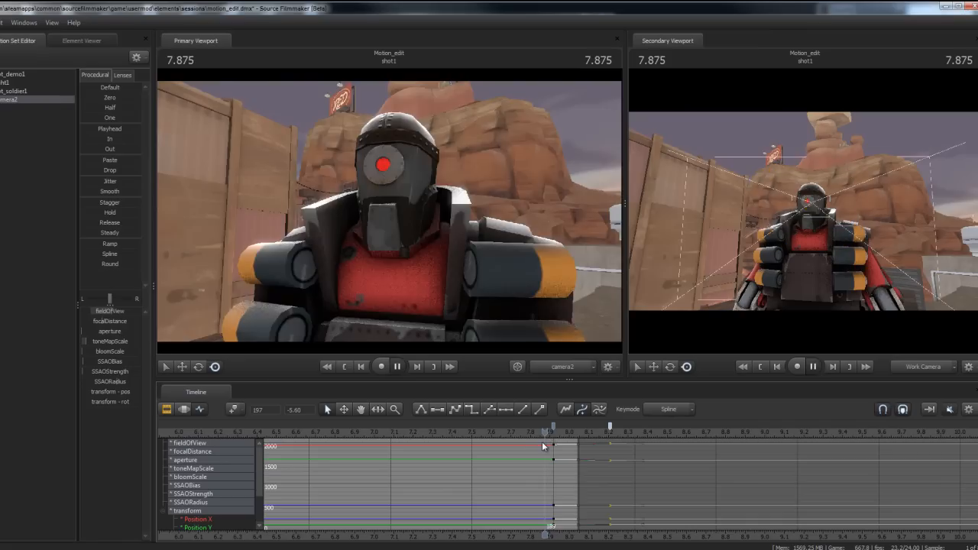
pyautogui.press('space')
pyautogui.click(543, 442)
pyautogui.press('space')
# Move camera2's first key to frame 188 and scrub across the cut between shot1 and shot2
pyautogui.moveTo(541, 428)
pyautogui.mouseDown()
pyautogui.moveTo(602, 431)
pyautogui.moveTo(520, 429)
pyautogui.moveTo(585, 430)
pyautogui.mouseUp()
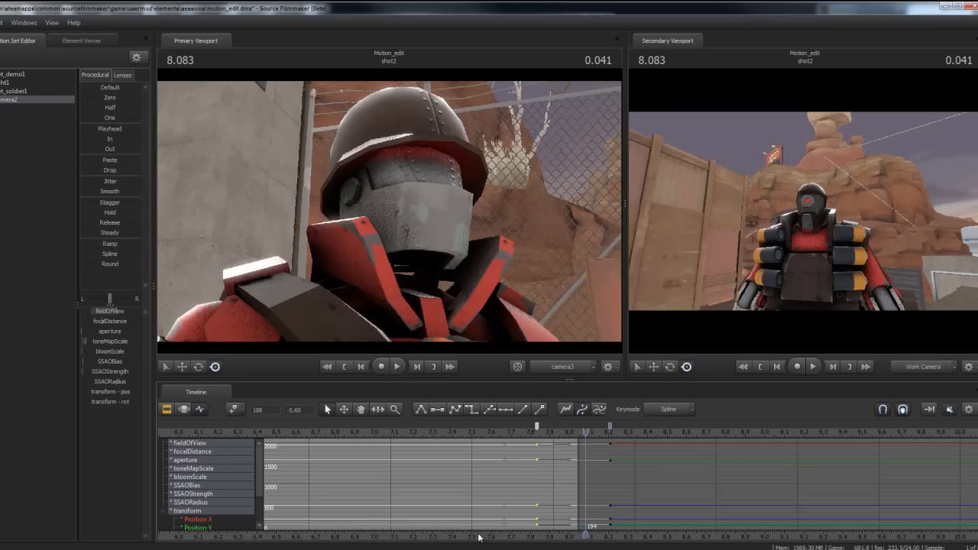
pyautogui.moveTo(573, 429); pyautogui.dragTo(520, 437)
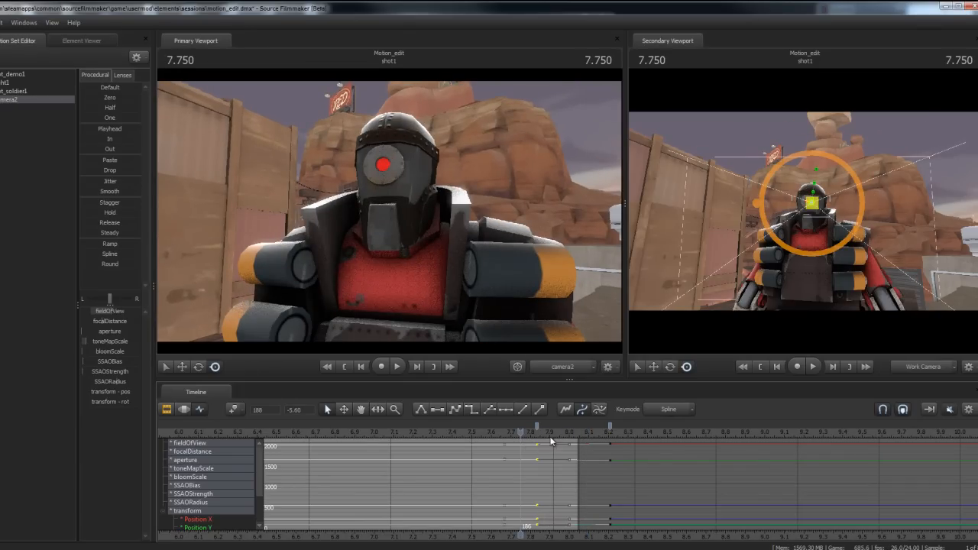
pyautogui.moveTo(552, 429)
pyautogui.mouseDown()
pyautogui.moveTo(585, 432)
pyautogui.moveTo(567, 430)
pyautogui.mouseUp()
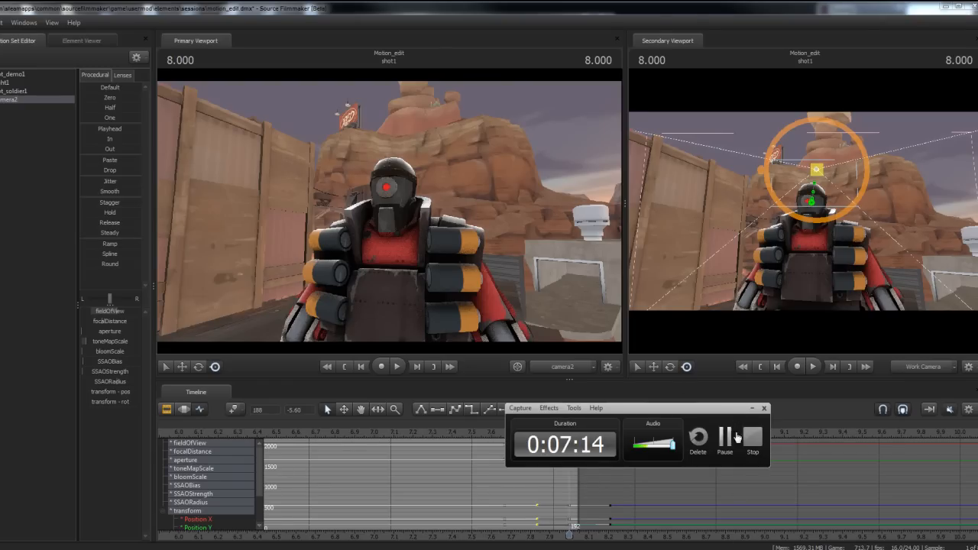
# Re-key camera2 at 7.833 seconds with the view swung around to the robot's side, and scrub across the cut
pyautogui.click(536, 432)
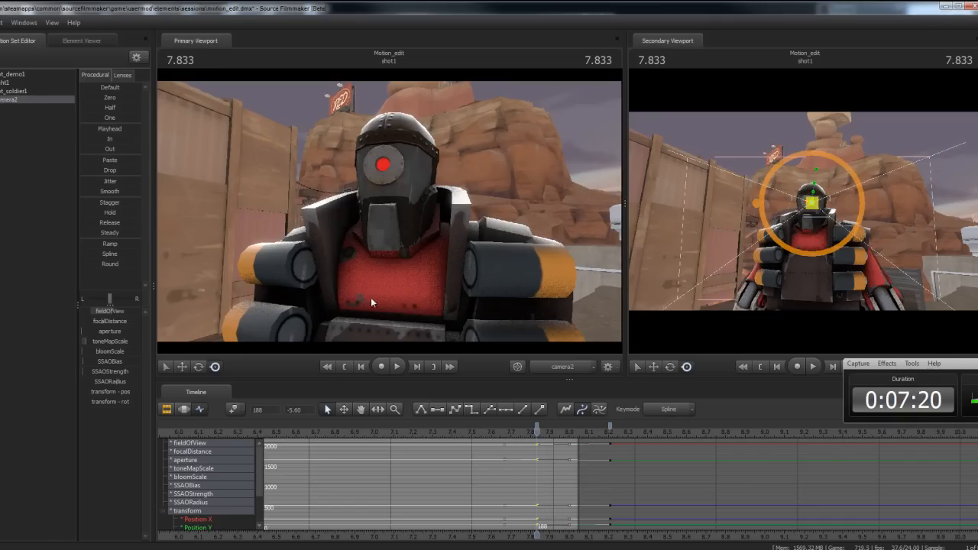
pyautogui.moveTo(470, 283); pyautogui.dragTo(387, 223)
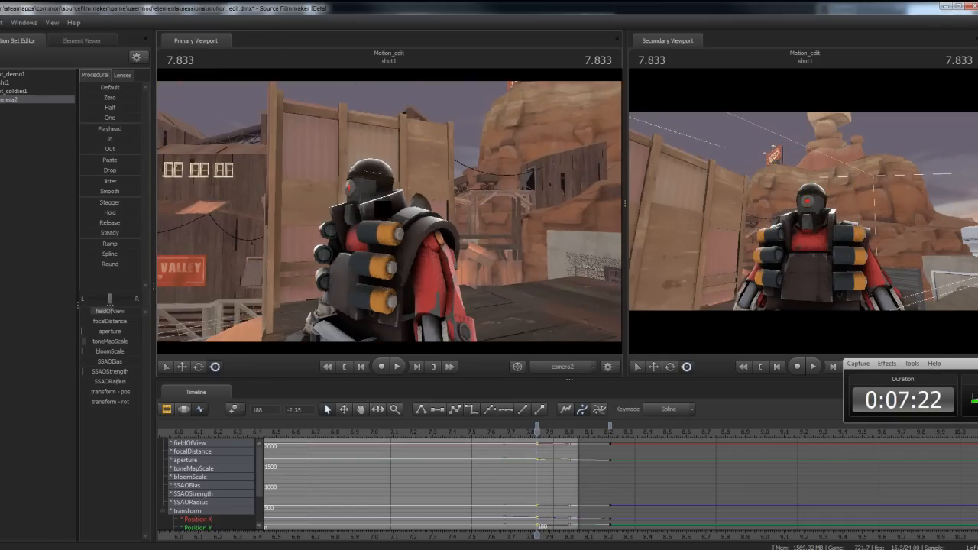
pyautogui.moveTo(569, 433); pyautogui.dragTo(603, 435)
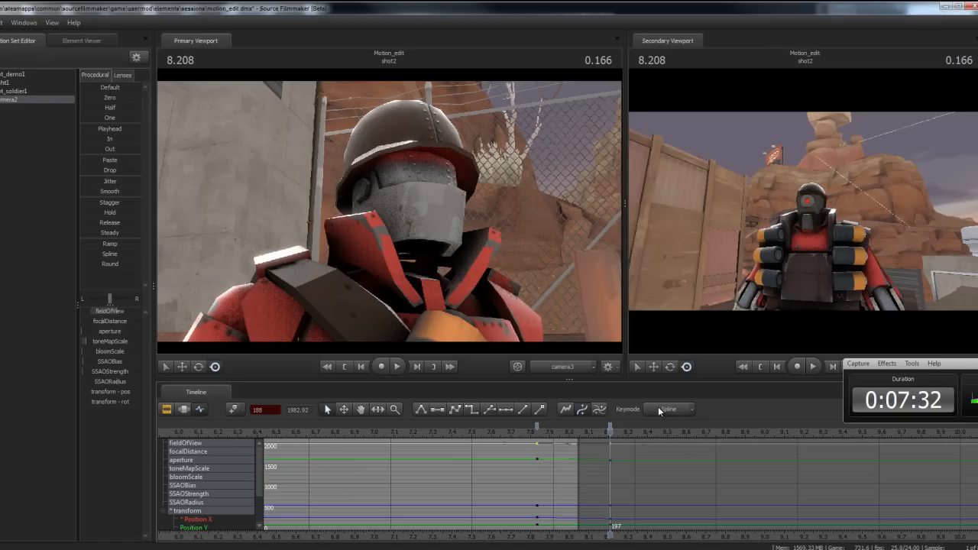
pyautogui.click(544, 432)
pyautogui.moveTo(541, 433); pyautogui.dragTo(561, 441)
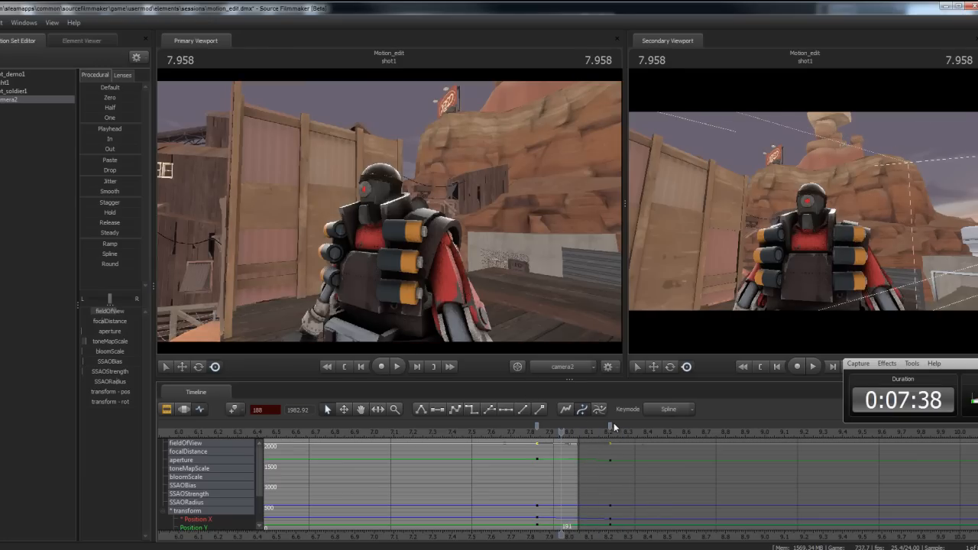
# Move camera2's last key to frame 194 and return the playhead to 7.833 seconds
pyautogui.moveTo(612, 425); pyautogui.dragTo(588, 420)
pyautogui.click(536, 433)
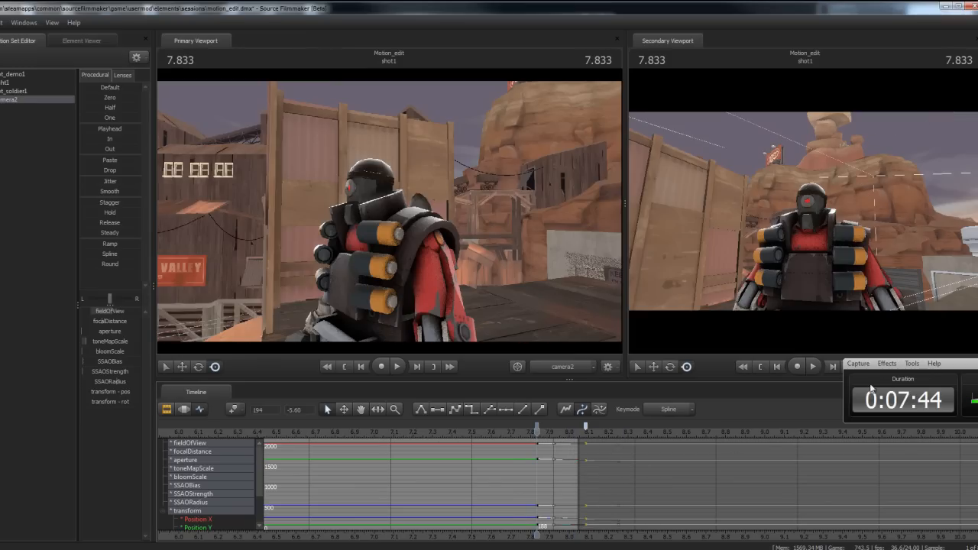
pyautogui.moveTo(959, 367); pyautogui.dragTo(768, 319)
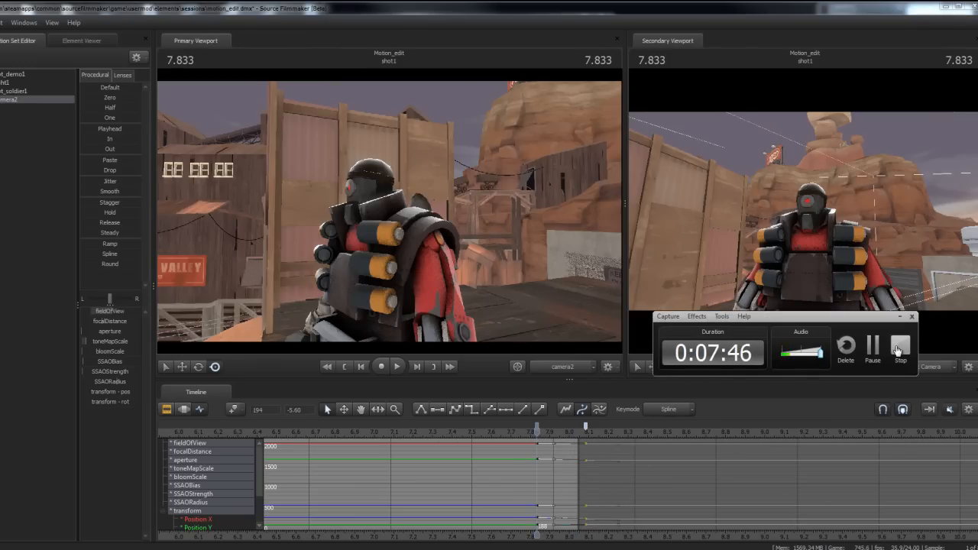